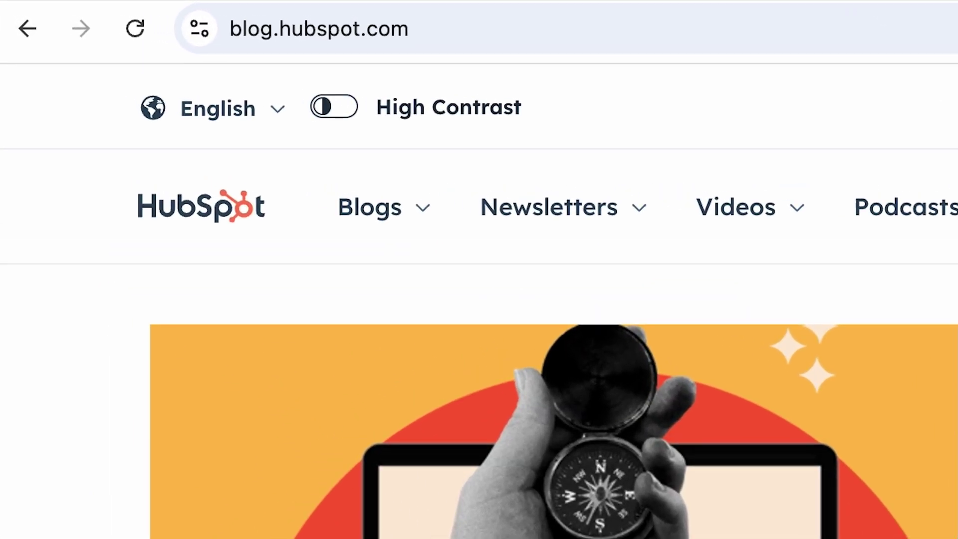
# Step: Go from blog.hubspot.com to the Rank Math support site at support.rankmath.com
pyautogui.click(611, 30)
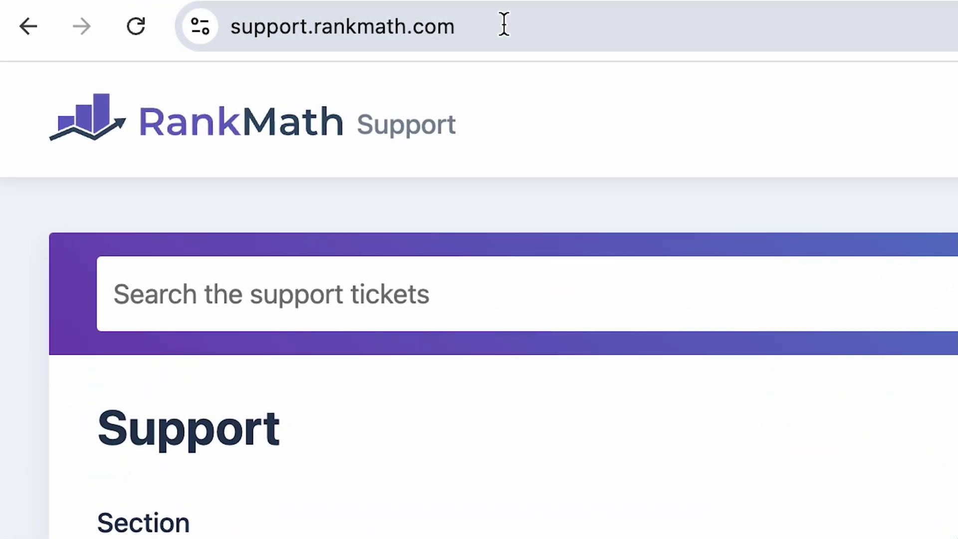
# Step: Open the rankmath.com/blog 'How to Find Competitors' post and highlight the blog subfolder in its URL
pyautogui.click(255, 13)
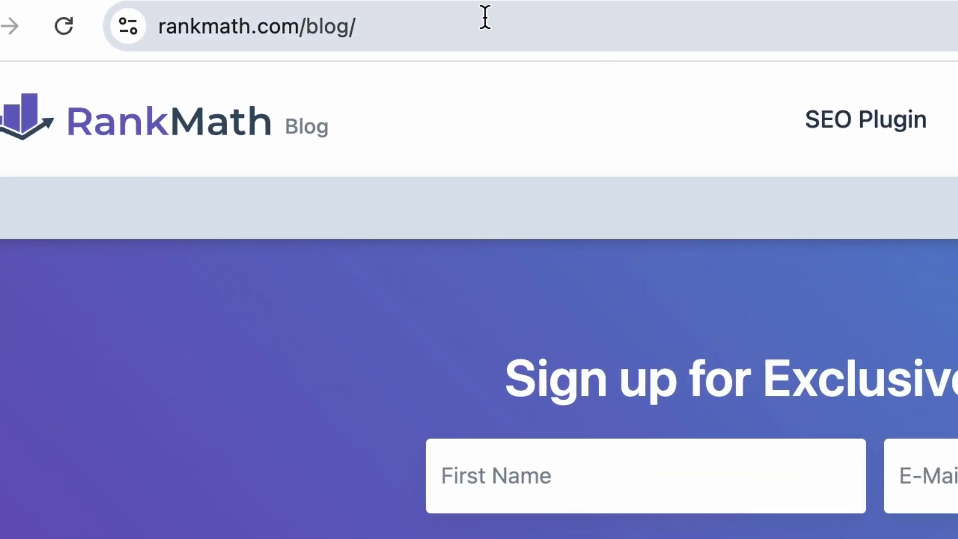
pyautogui.click(280, 10)
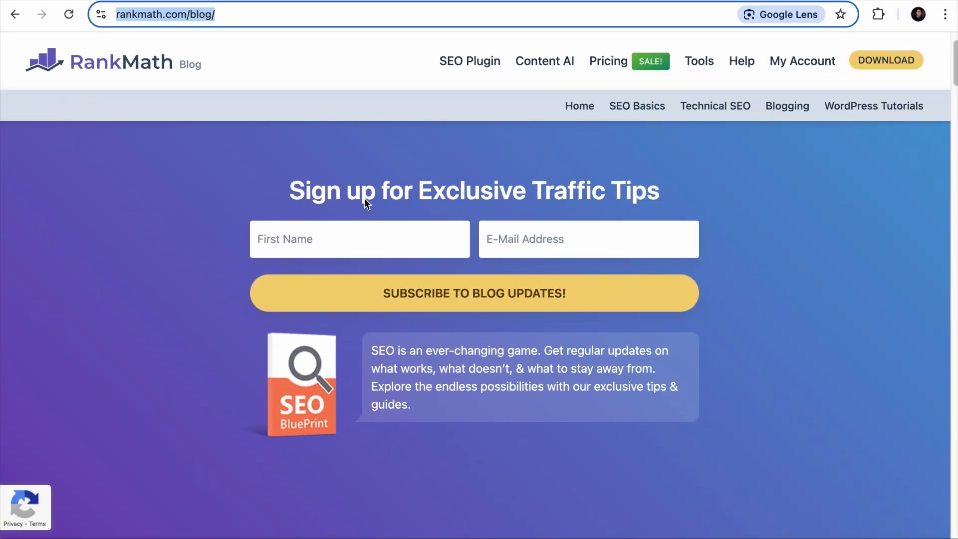
pyautogui.scroll(-10, 364, 199)
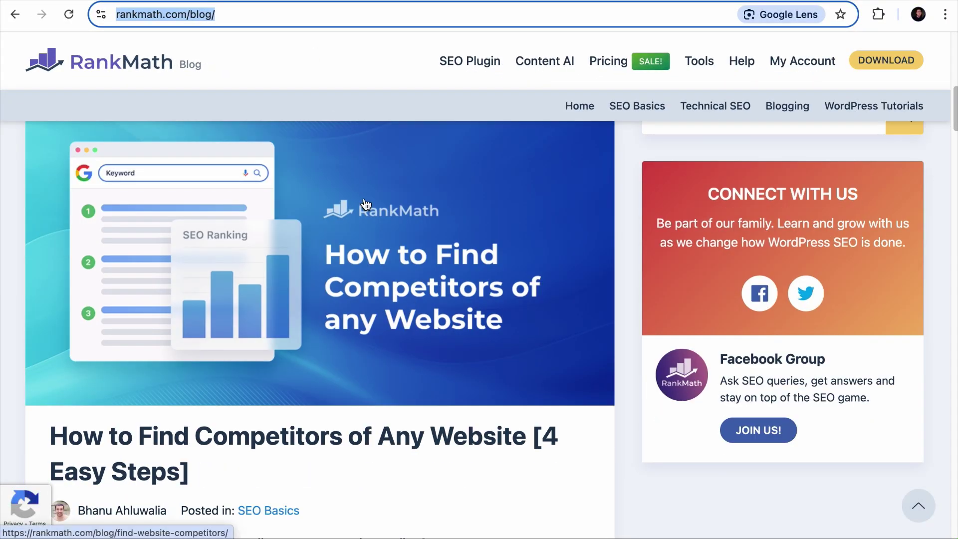
pyautogui.click(316, 241)
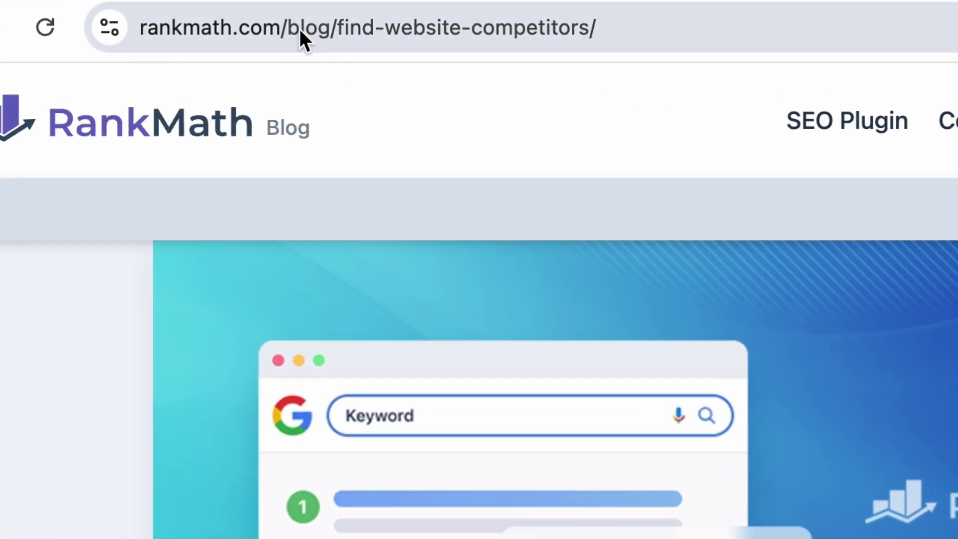
pyautogui.click(190, 16)
pyautogui.click(289, 32)
pyautogui.doubleClick(377, 29)
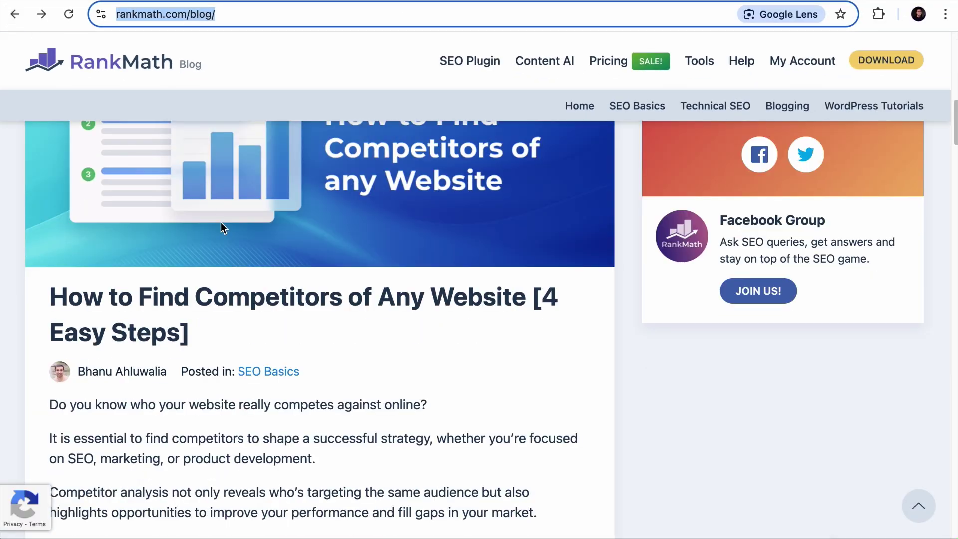
# Step: Open the Blog Post Templates post and select its address
pyautogui.scroll(-20, 222, 224)
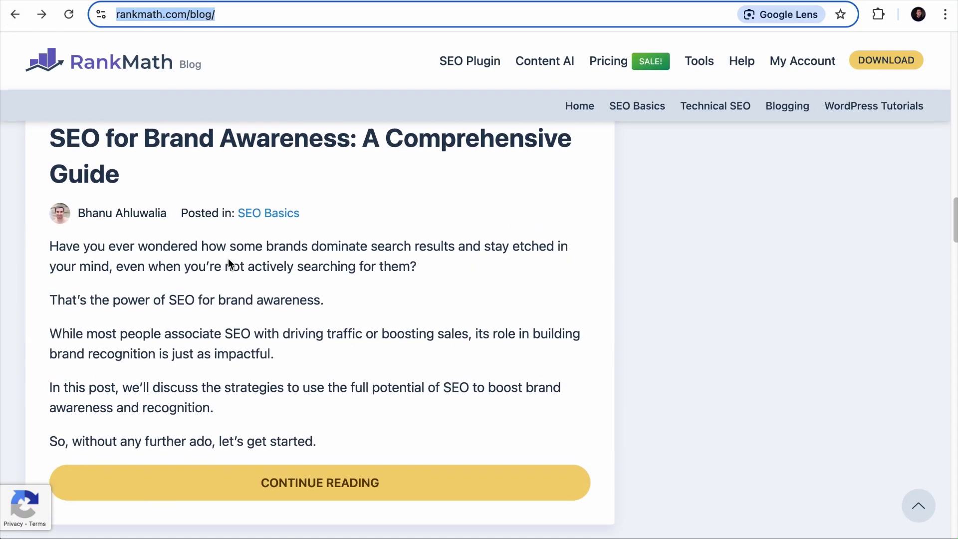
pyautogui.scroll(-15, 228, 258)
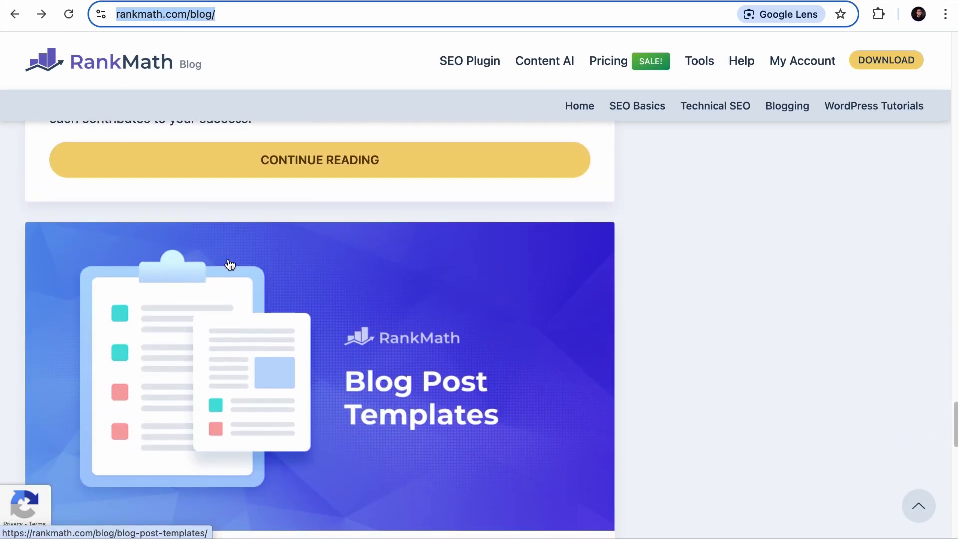
pyautogui.click(229, 263)
pyautogui.moveTo(225, 15); pyautogui.dragTo(246, 24)
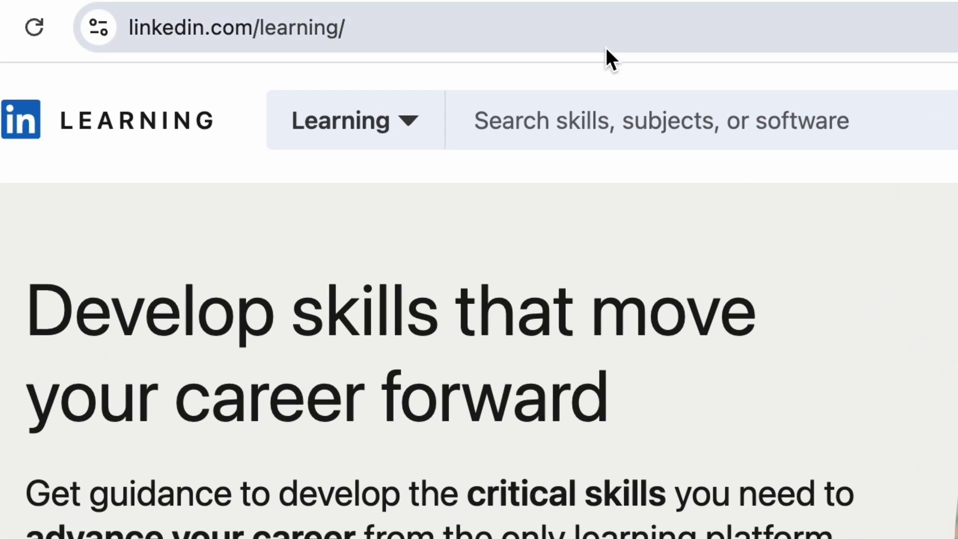
# Step: Open the LinkedIn Learning 'Delivering an Authentic Elevator Pitch' course and select 'learning' in its URL
pyautogui.click(469, 37)
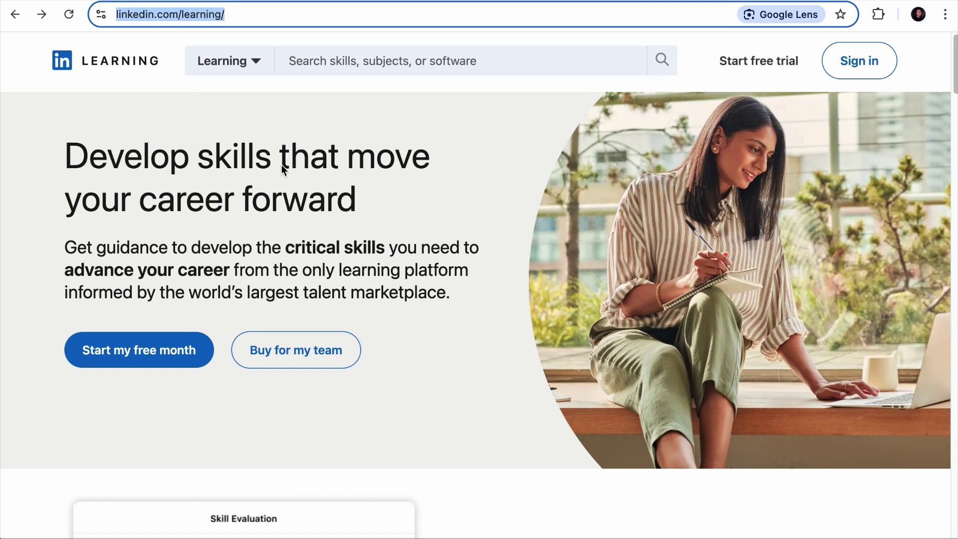
pyautogui.scroll(-10, 282, 178)
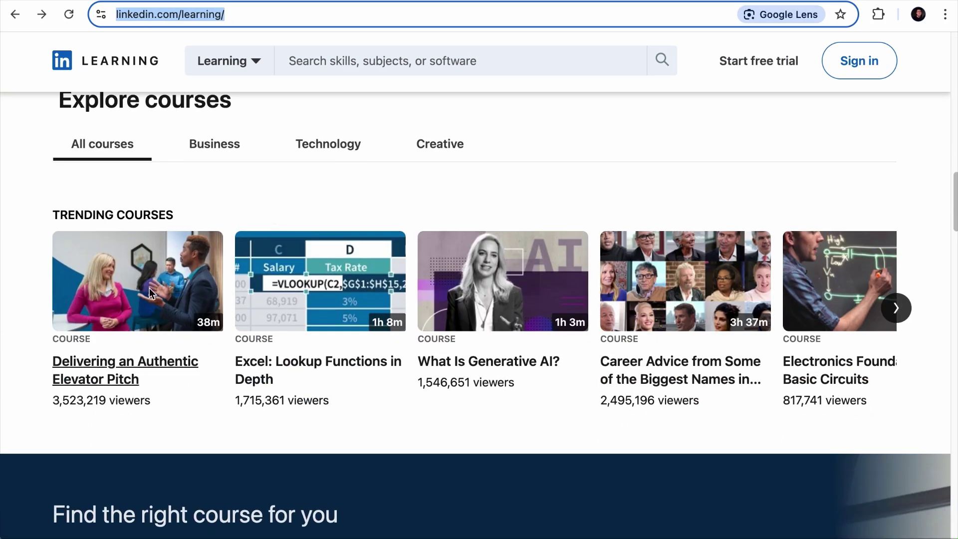
pyautogui.click(148, 288)
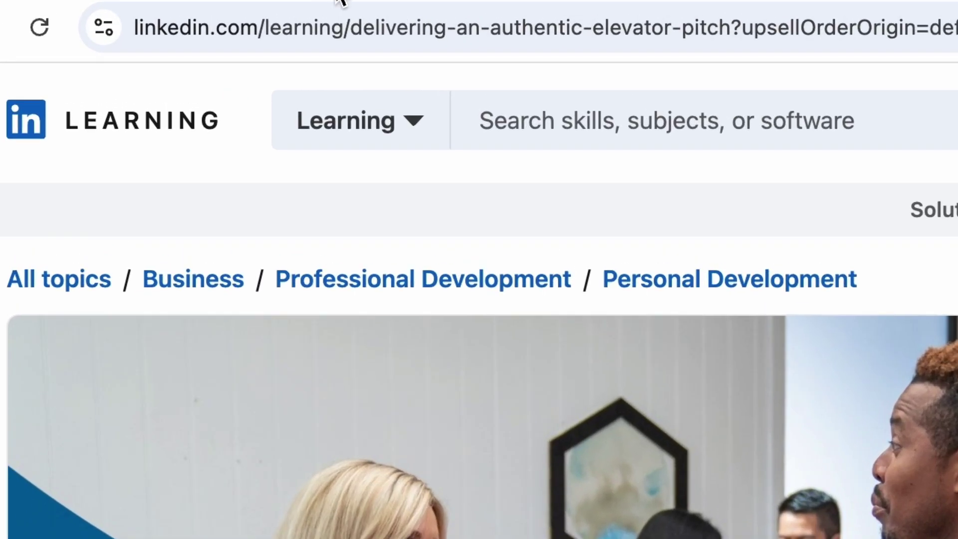
pyautogui.click(251, 15)
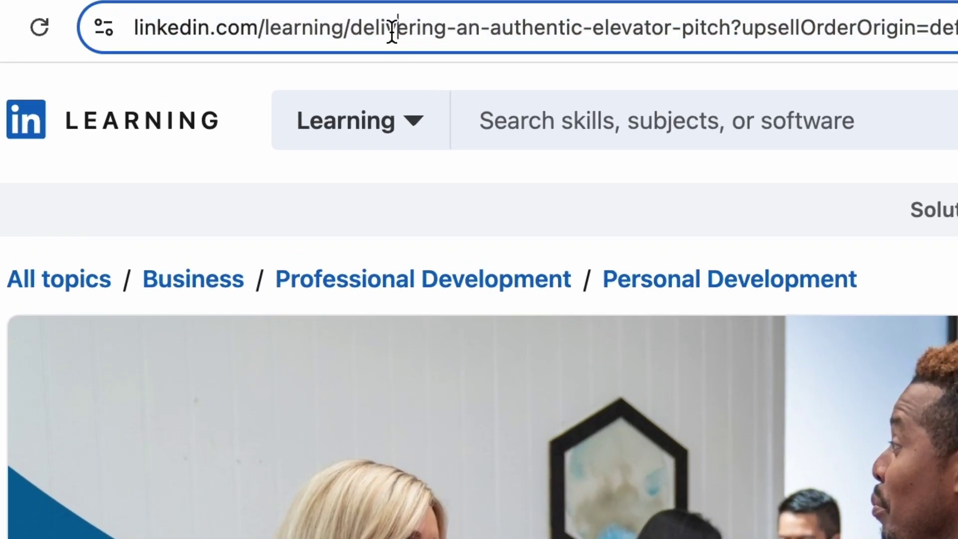
pyautogui.click(345, 33)
pyautogui.moveTo(389, 35); pyautogui.dragTo(466, 31)
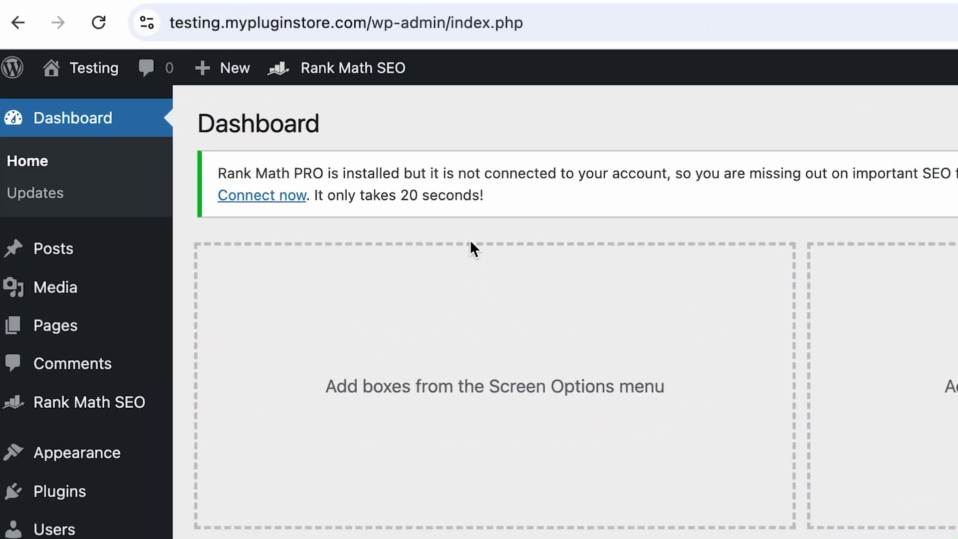
# Step: Highlight the site's domain in the WordPress admin URL, then clear the selection
pyautogui.click(237, 8)
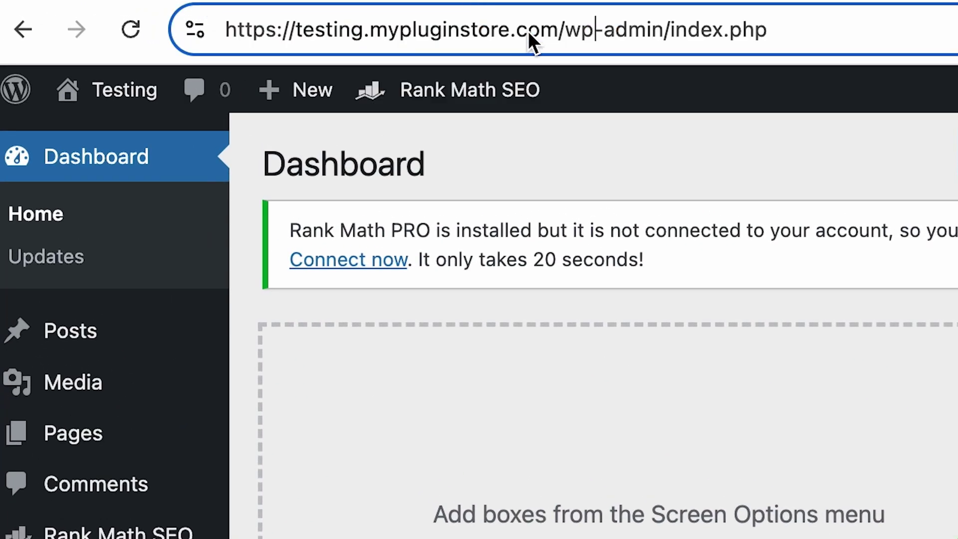
pyautogui.moveTo(562, 31); pyautogui.dragTo(128, 30)
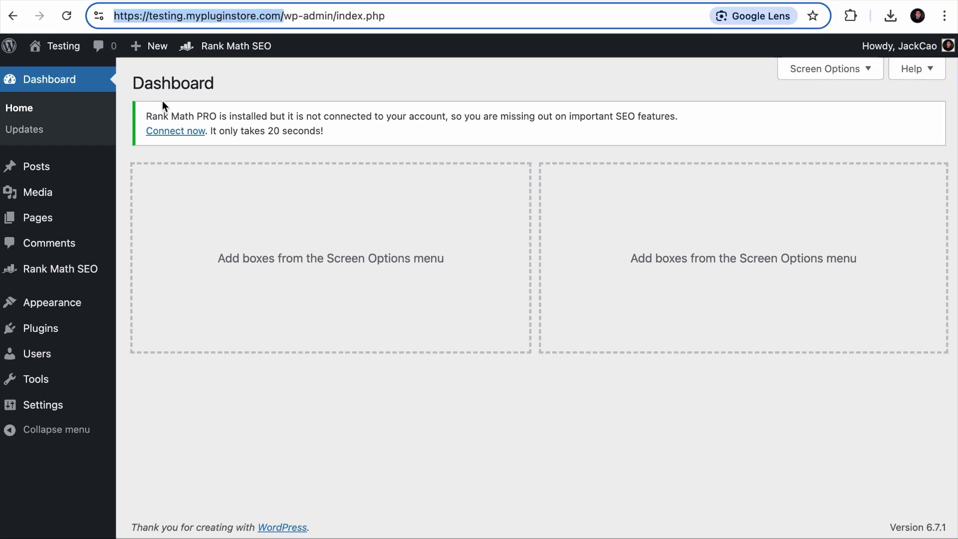
pyautogui.click(334, 214)
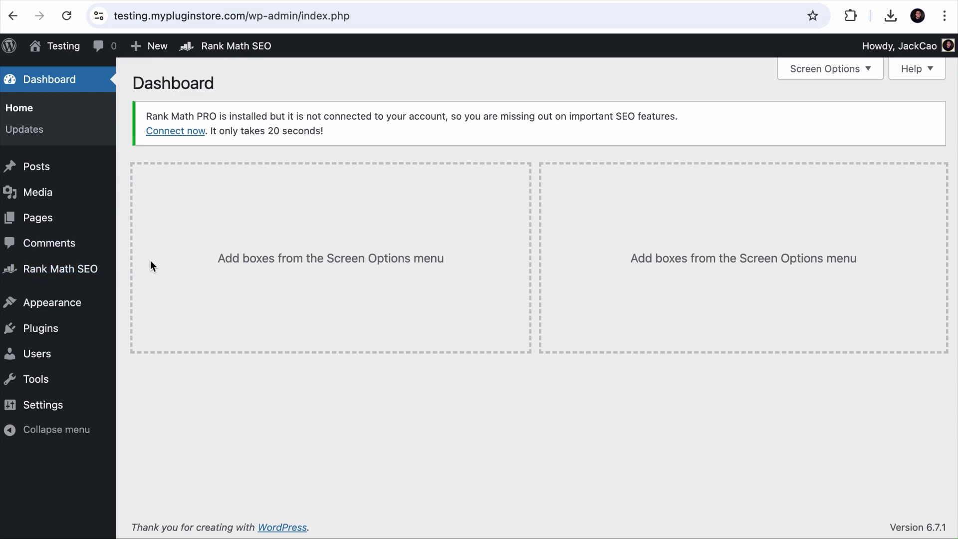
# Step: Open Rank Math SEO General Settings at the Analytics tab
pyautogui.moveTo(97, 272)
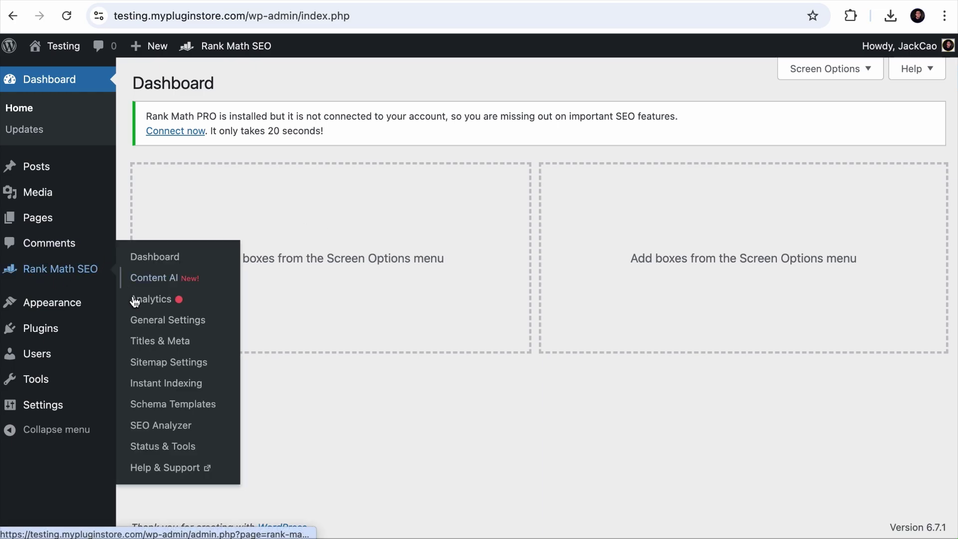
pyautogui.click(156, 321)
pyautogui.scroll(-4, 238, 359)
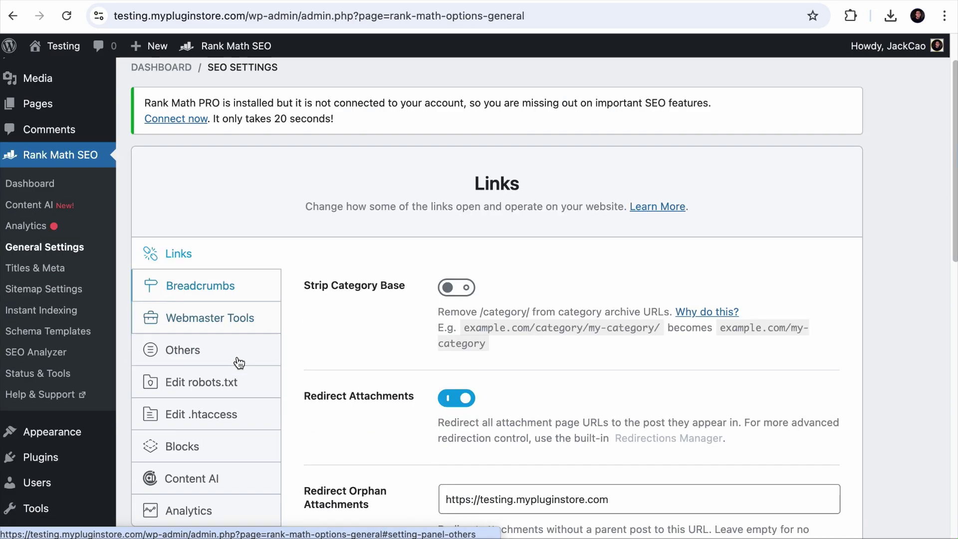
pyautogui.click(202, 387)
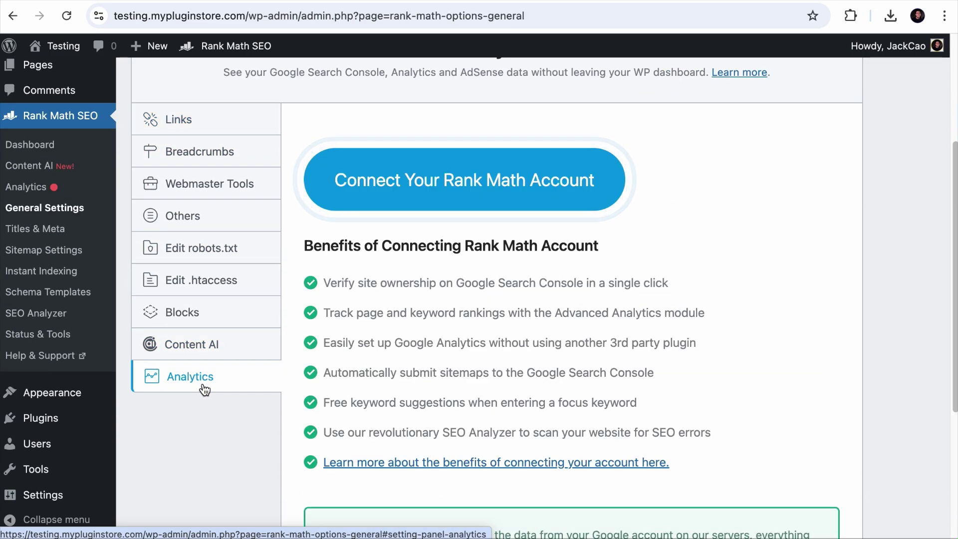
pyautogui.scroll(2, 204, 389)
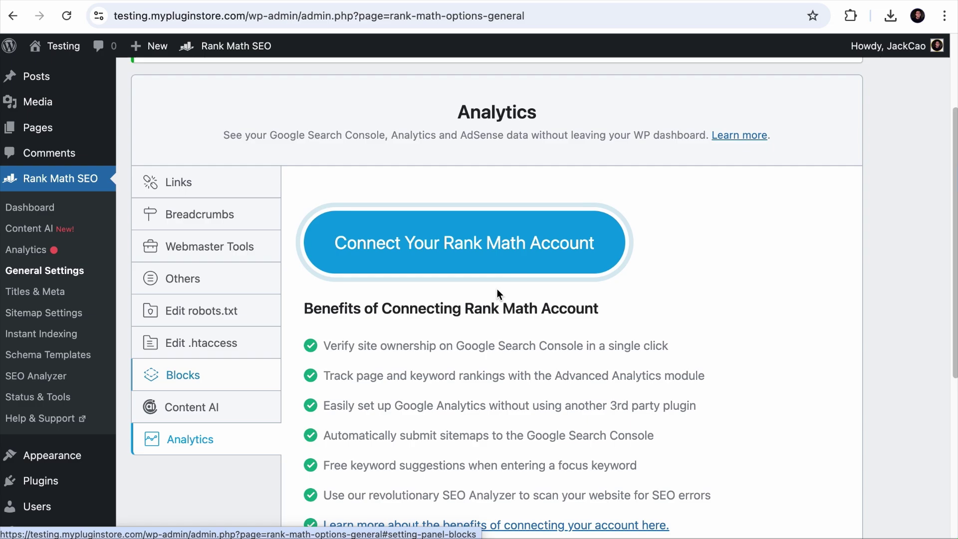
# Step: Connect the Rank Math account by signing in with Google and granting Rank Math SEO access
pyautogui.click(454, 235)
pyautogui.click(504, 399)
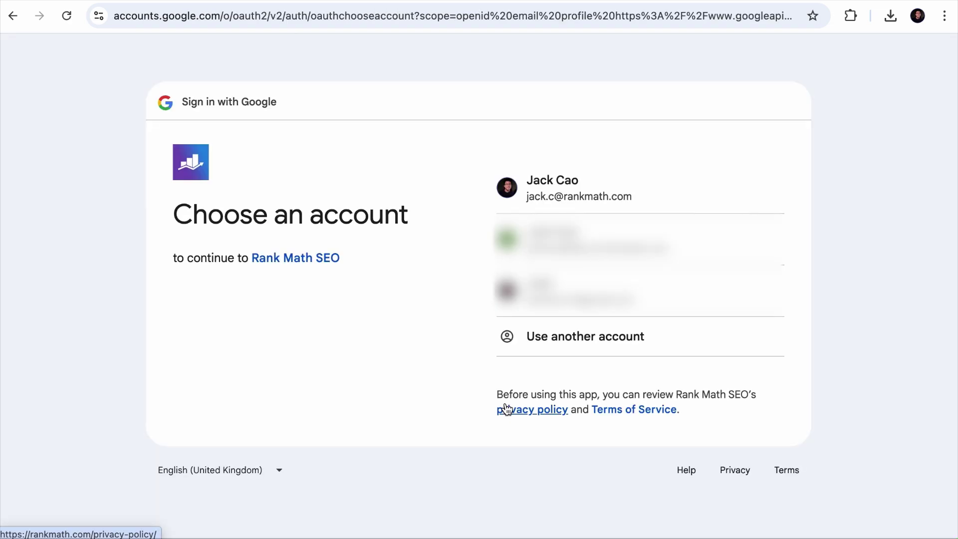
pyautogui.click(562, 204)
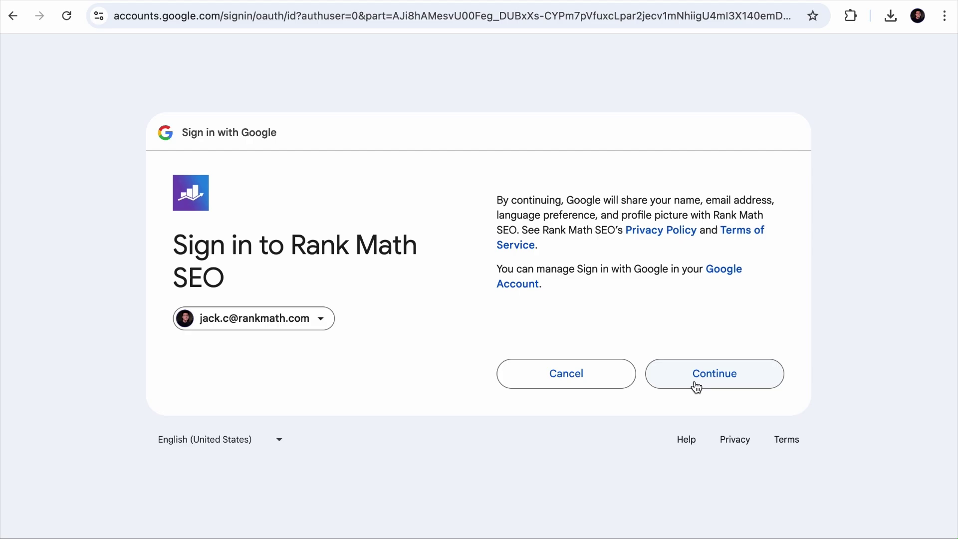
pyautogui.click(701, 385)
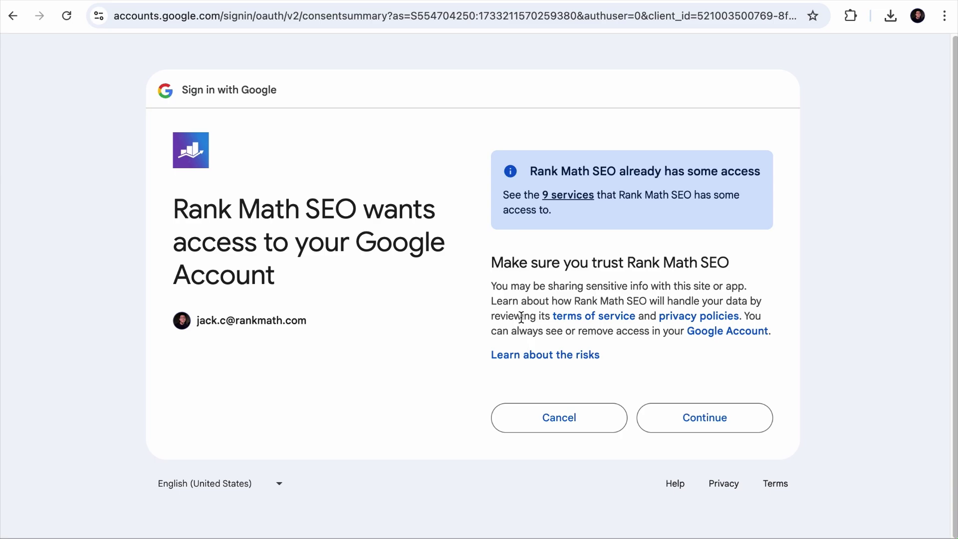
pyautogui.click(723, 430)
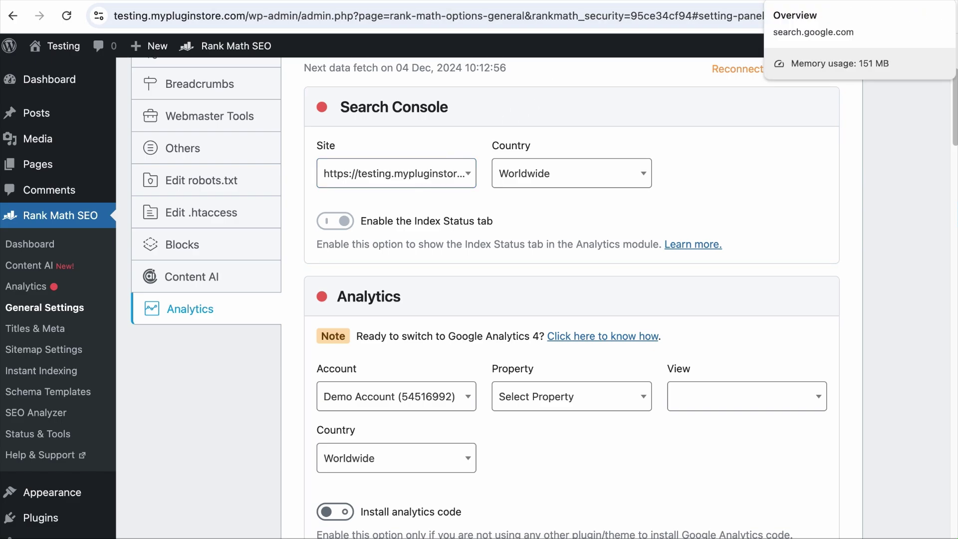
# Step: Select the testing.mypluginstore.com property in Search Console, then go back to Rank Math's Analytics settings
pyautogui.click(818, 1)
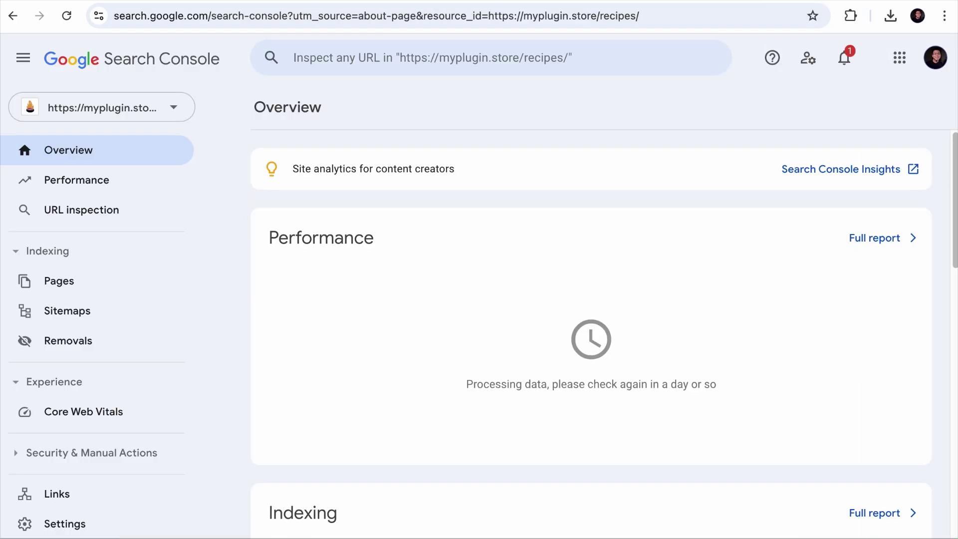
pyautogui.click(156, 104)
pyautogui.click(100, 261)
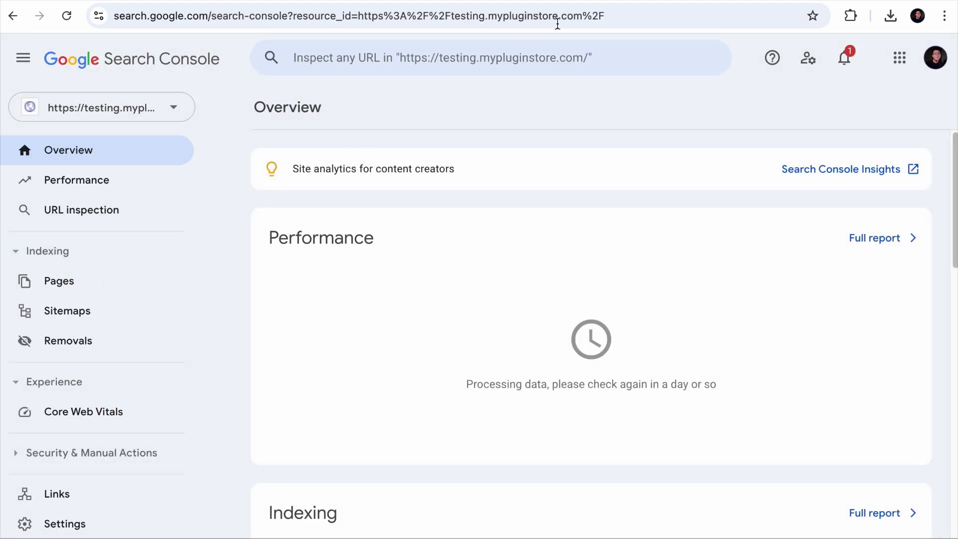
pyautogui.click(559, 1)
# Step: Choose the SmokeHouse analytics account and create a new GA4 property for the site
pyautogui.click(399, 396)
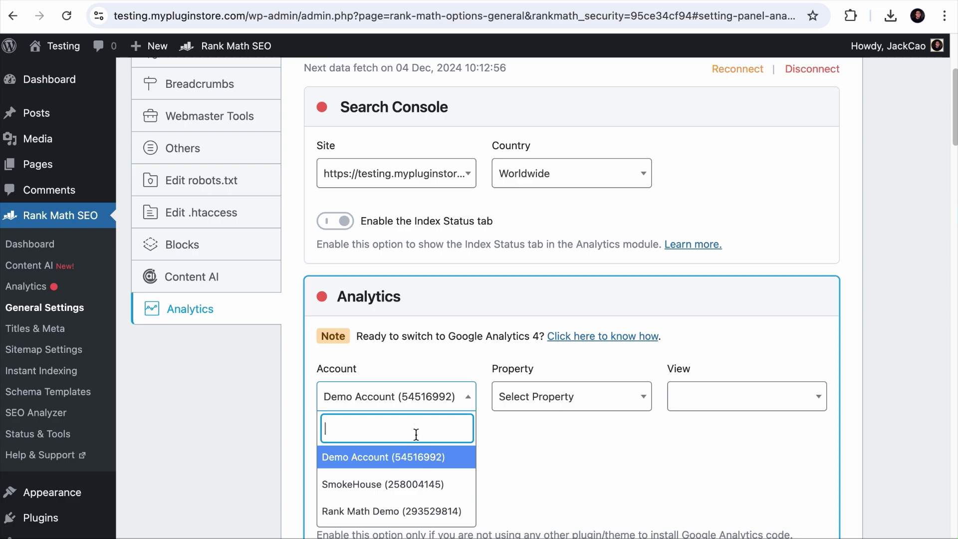
pyautogui.click(411, 484)
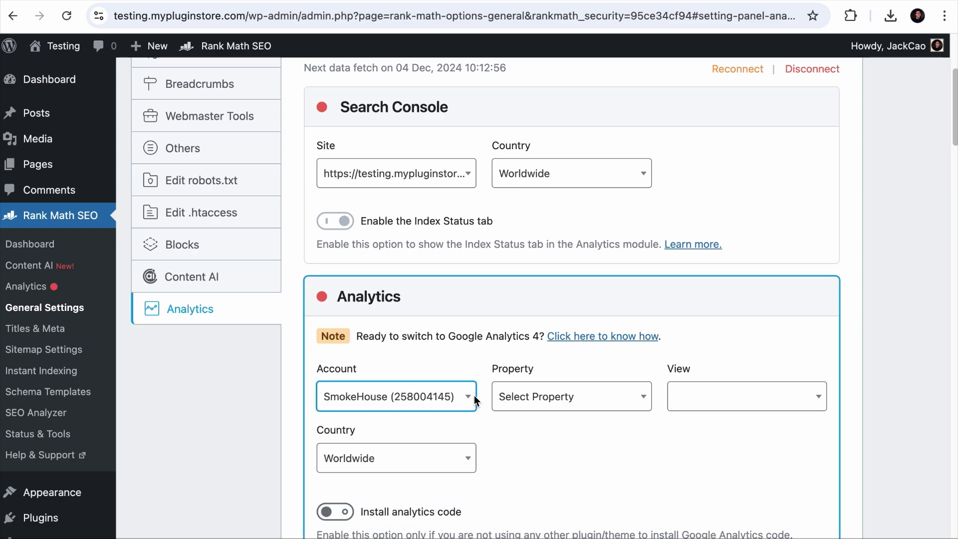
pyautogui.click(584, 395)
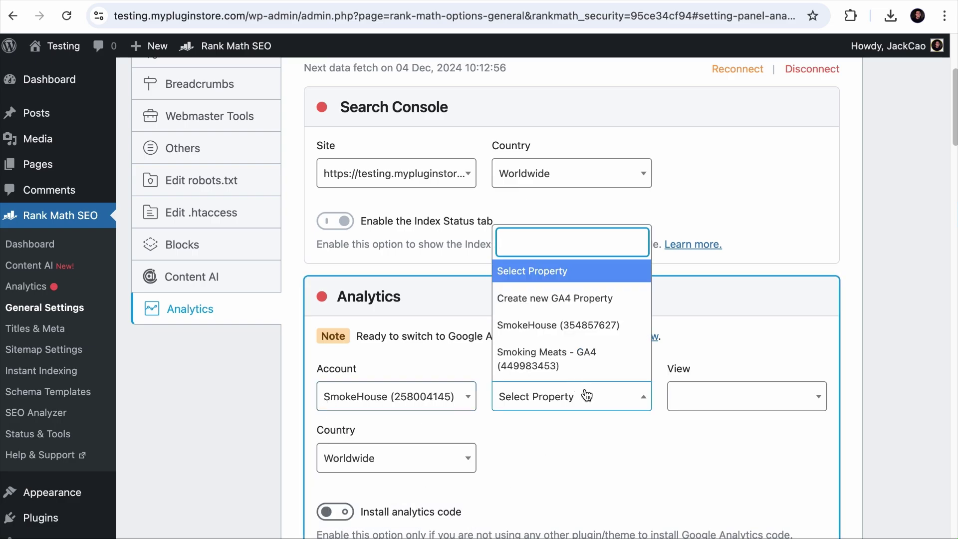
pyautogui.click(562, 298)
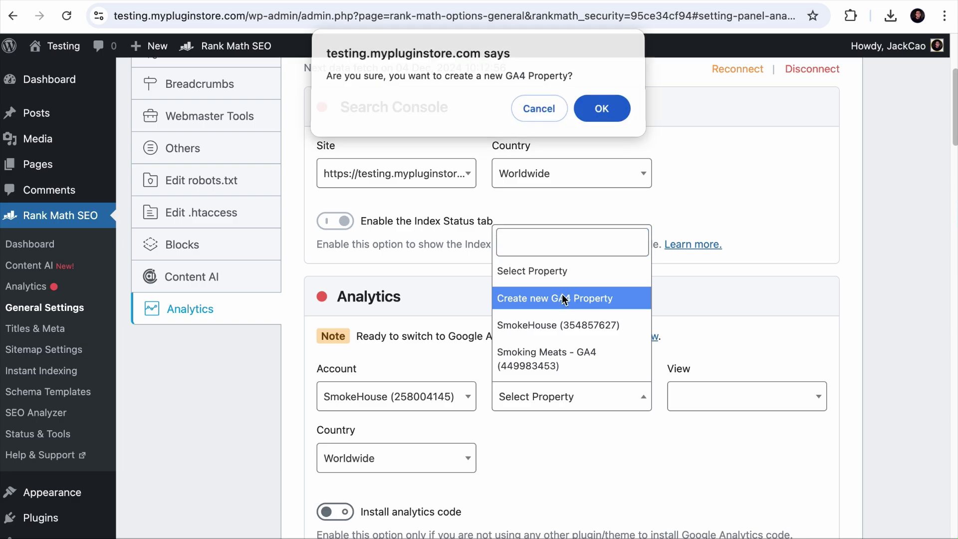
pyautogui.click(601, 108)
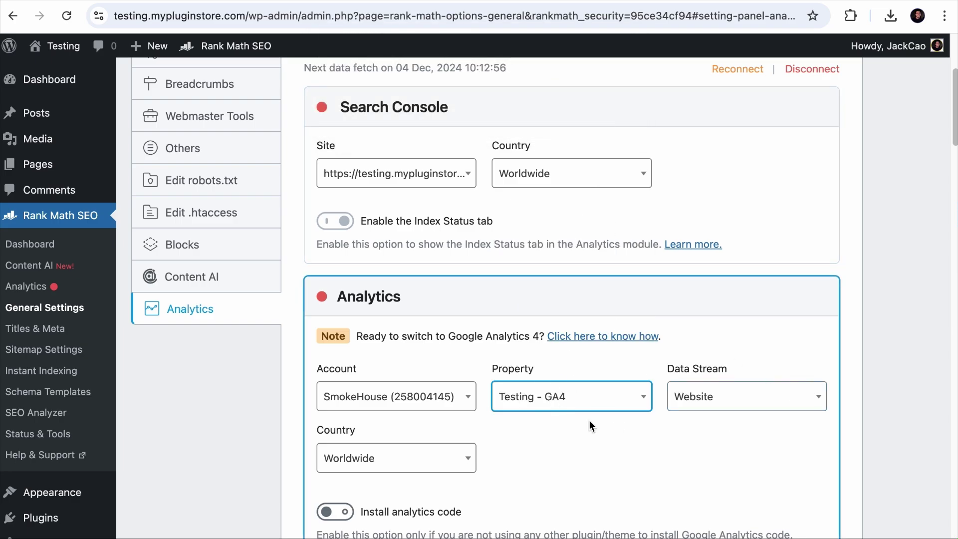
# Step: Enable analytics code, IP anonymizing, self-hosted script and excluding logged-in users, then save
pyautogui.scroll(-5, 758, 427)
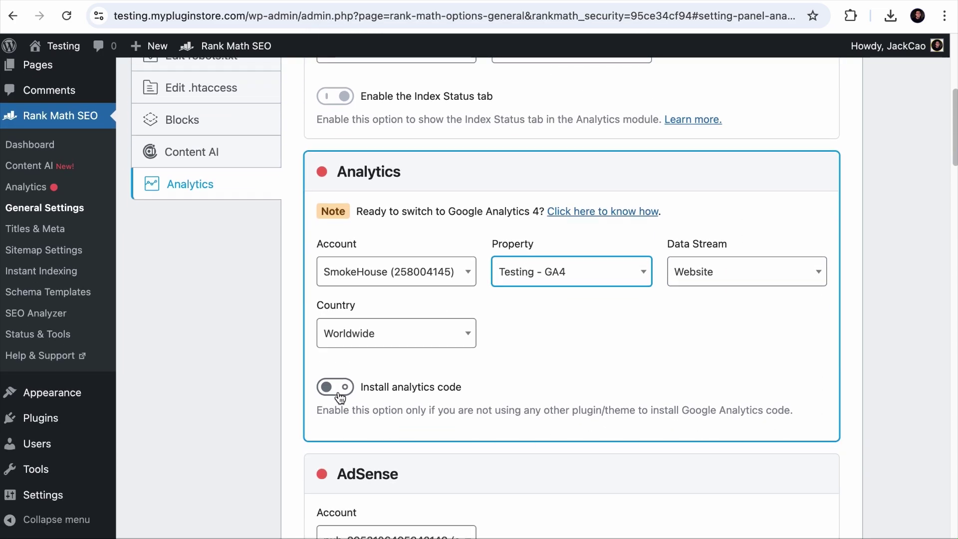
pyautogui.click(339, 393)
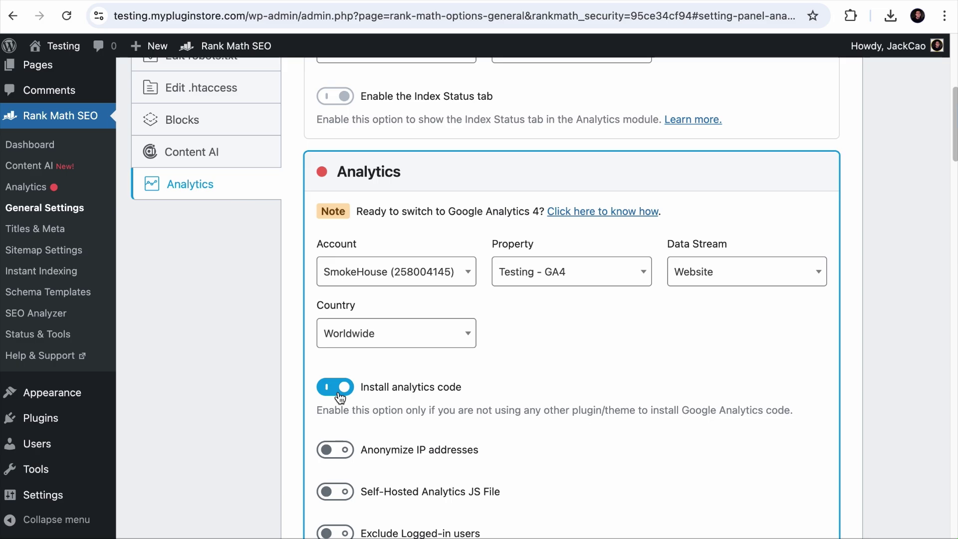
pyautogui.scroll(-2, 339, 396)
pyautogui.click(337, 393)
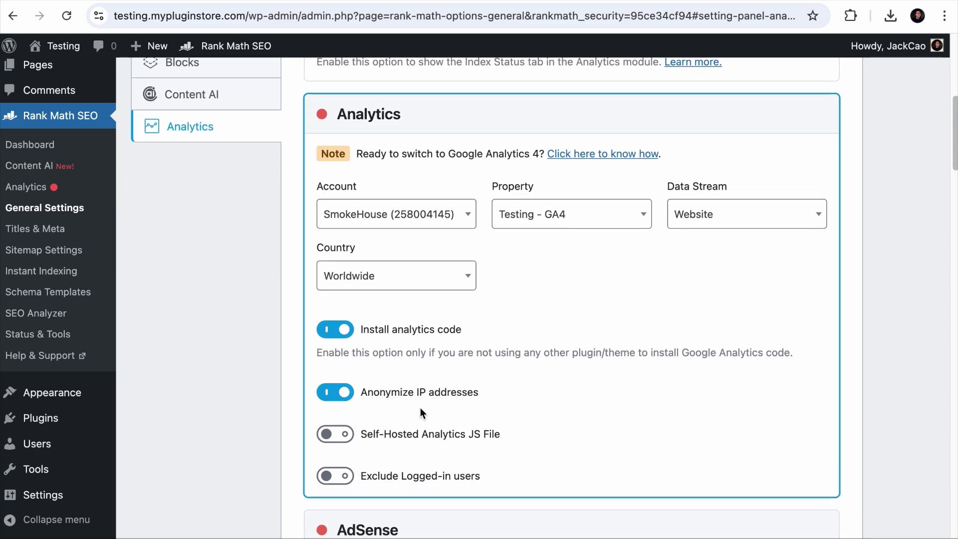
pyautogui.scroll(-1, 420, 408)
pyautogui.click(332, 400)
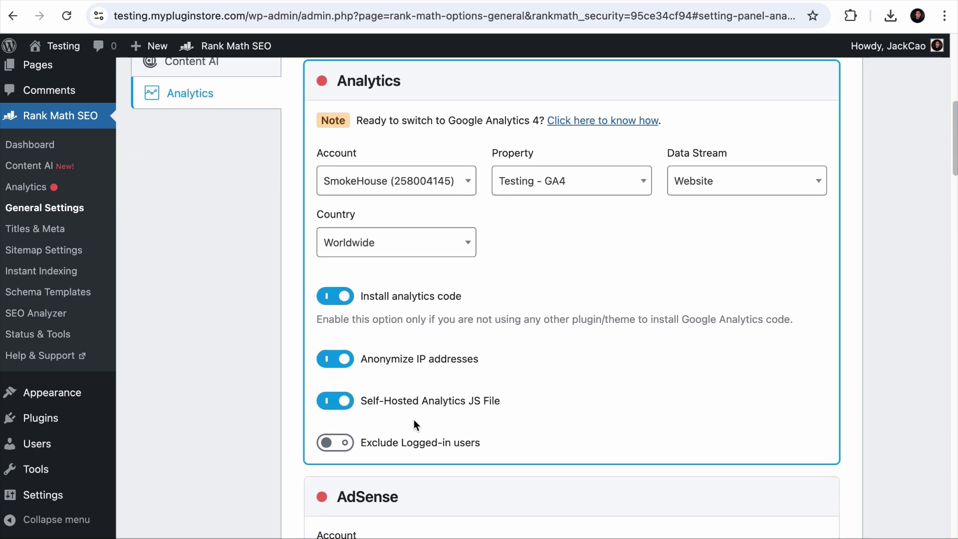
pyautogui.click(334, 445)
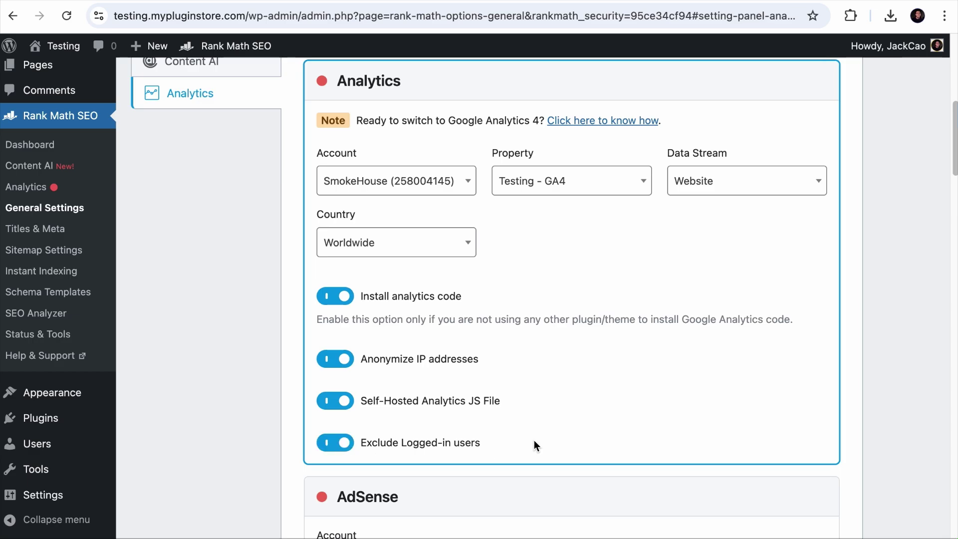
pyautogui.scroll(-20, 534, 445)
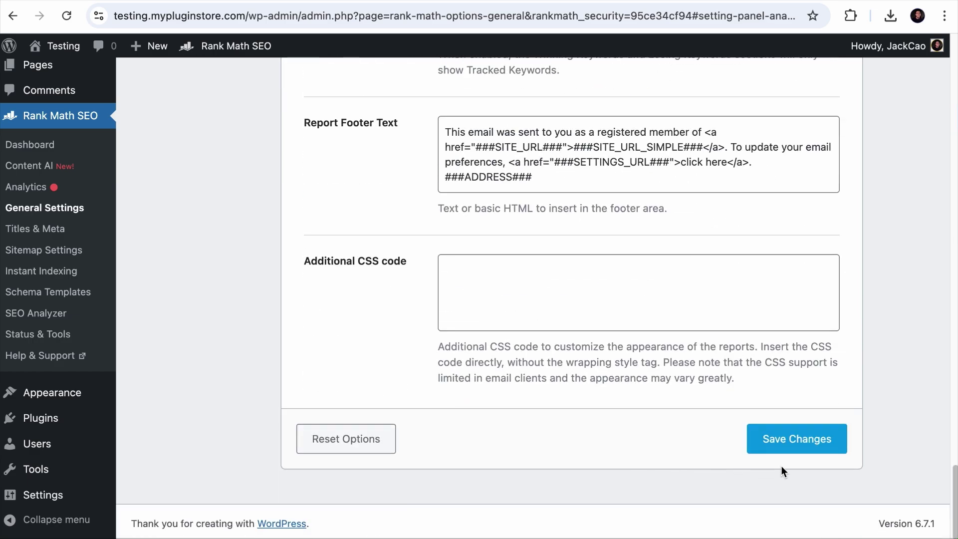
pyautogui.click(798, 439)
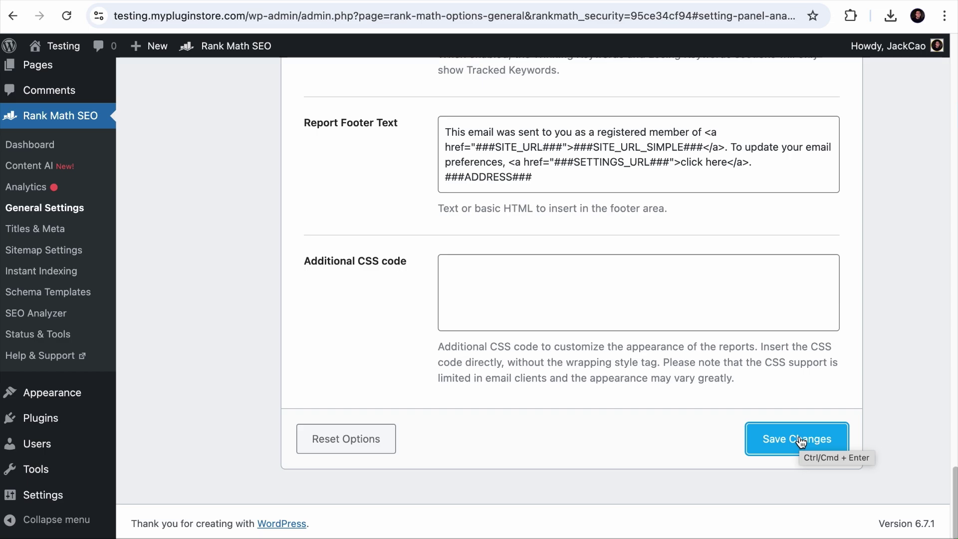
pyautogui.click(42, 187)
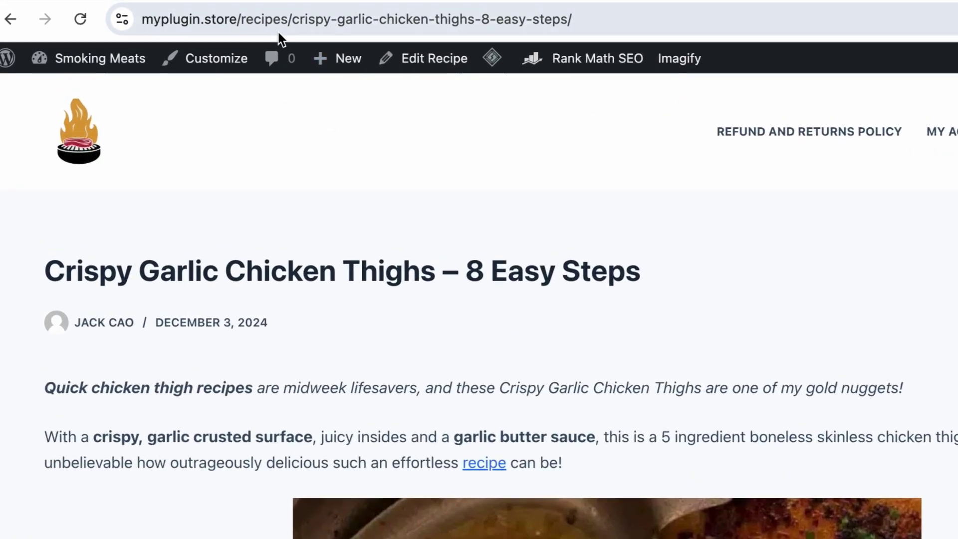
pyautogui.click(287, 20)
pyautogui.click(313, 19)
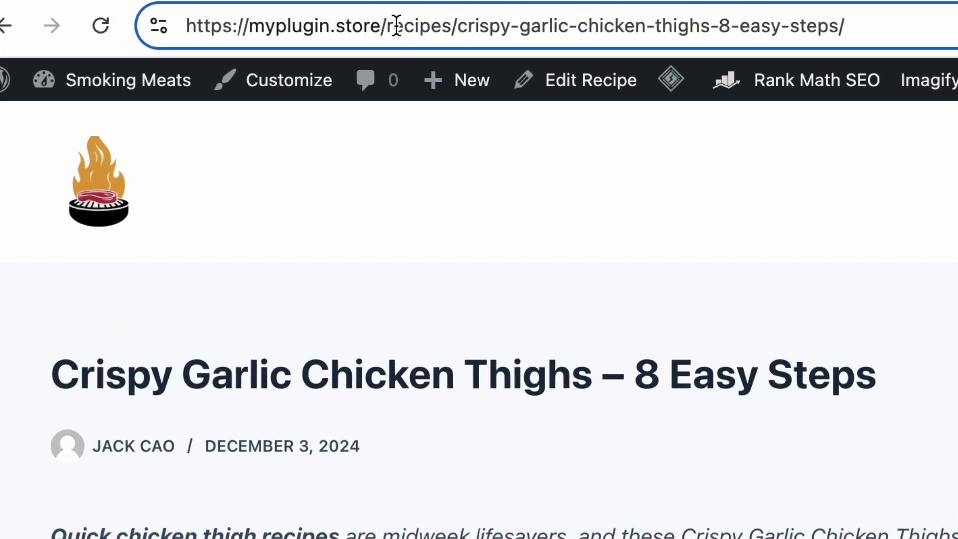
pyautogui.moveTo(388, 26); pyautogui.dragTo(451, 26)
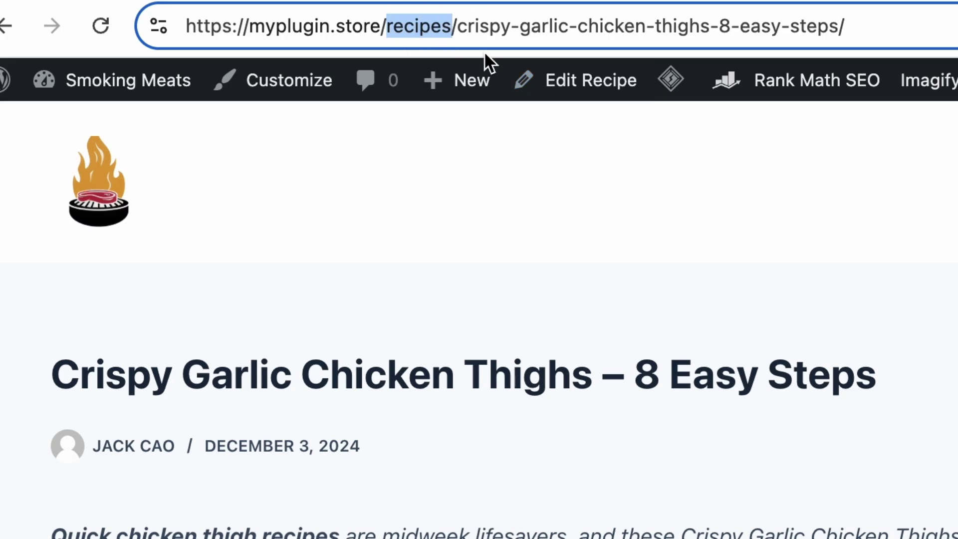
pyautogui.moveTo(456, 25); pyautogui.dragTo(186, 25)
pyautogui.rightClick(267, 22)
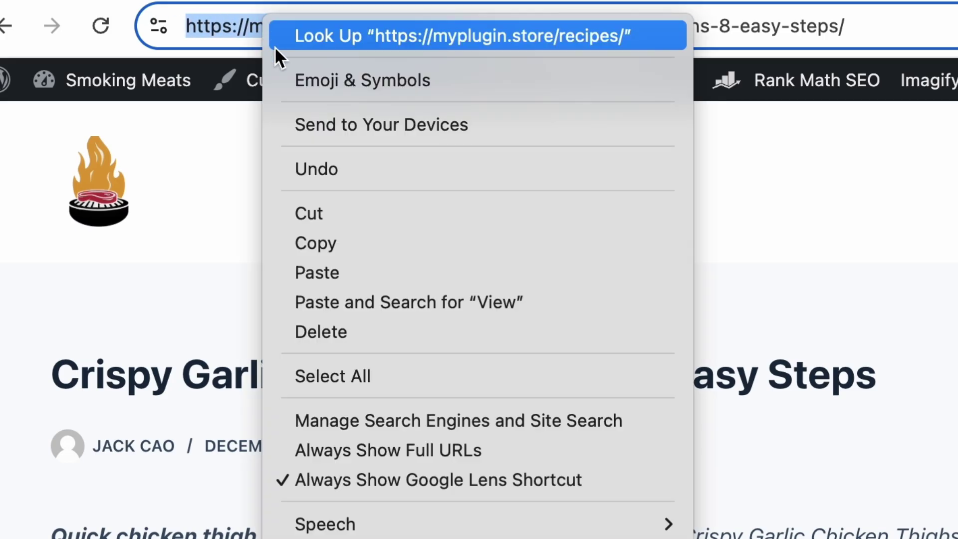
pyautogui.click(316, 242)
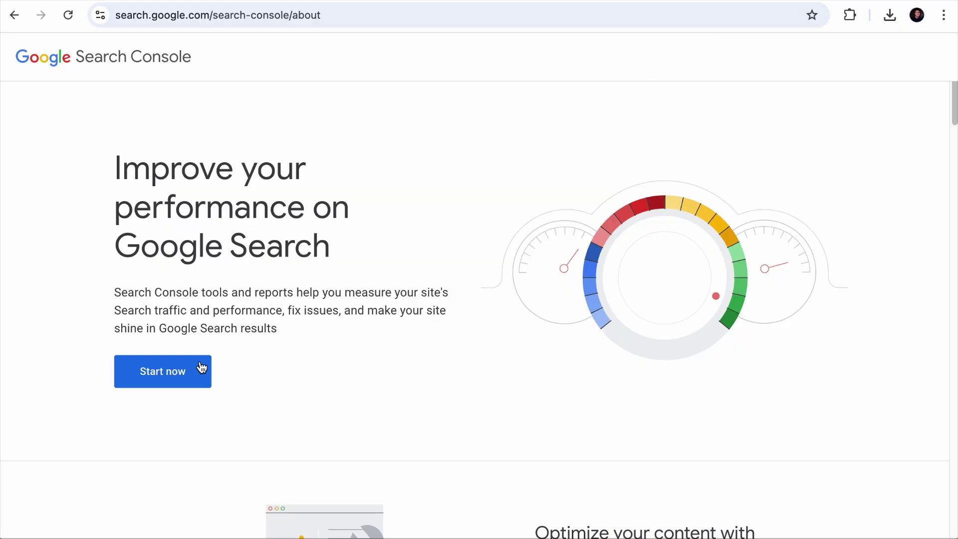
pyautogui.click(202, 367)
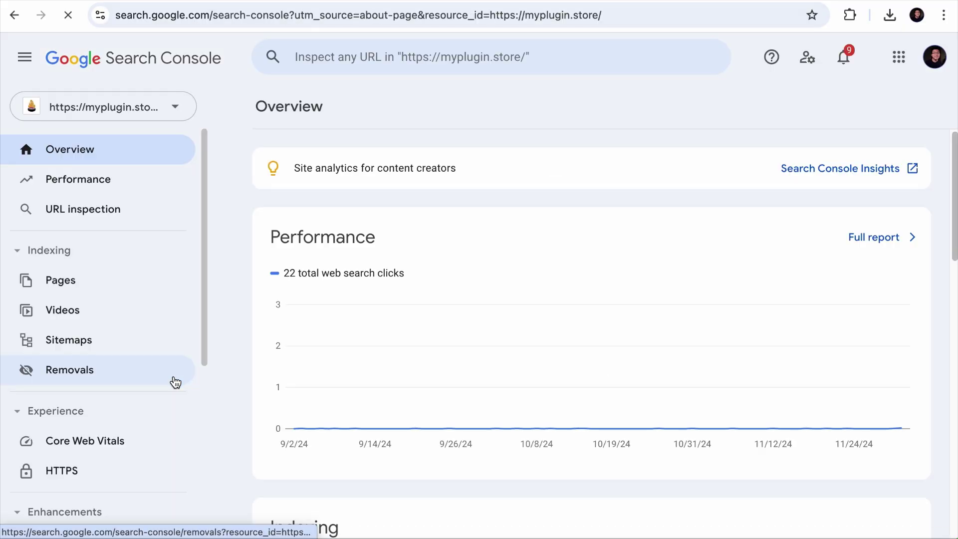
pyautogui.click(178, 121)
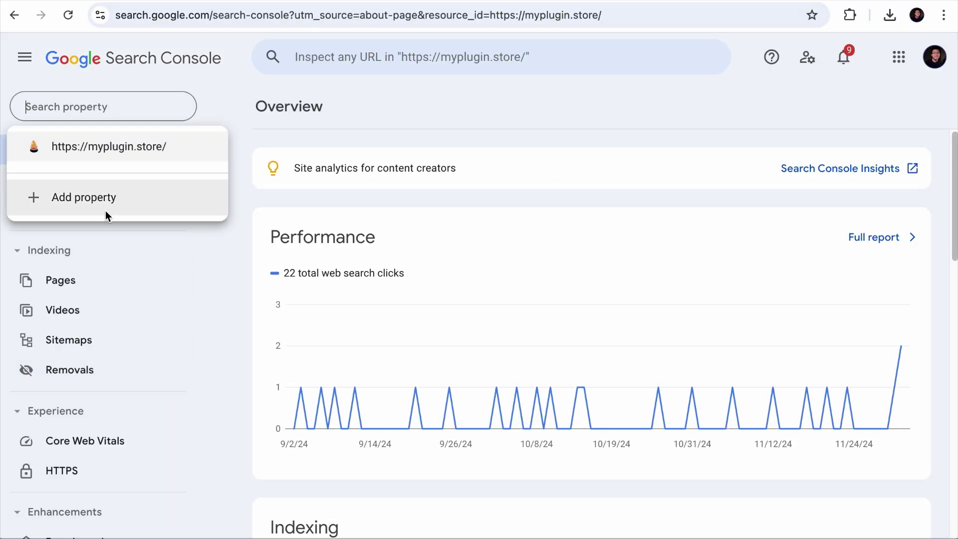
pyautogui.click(90, 203)
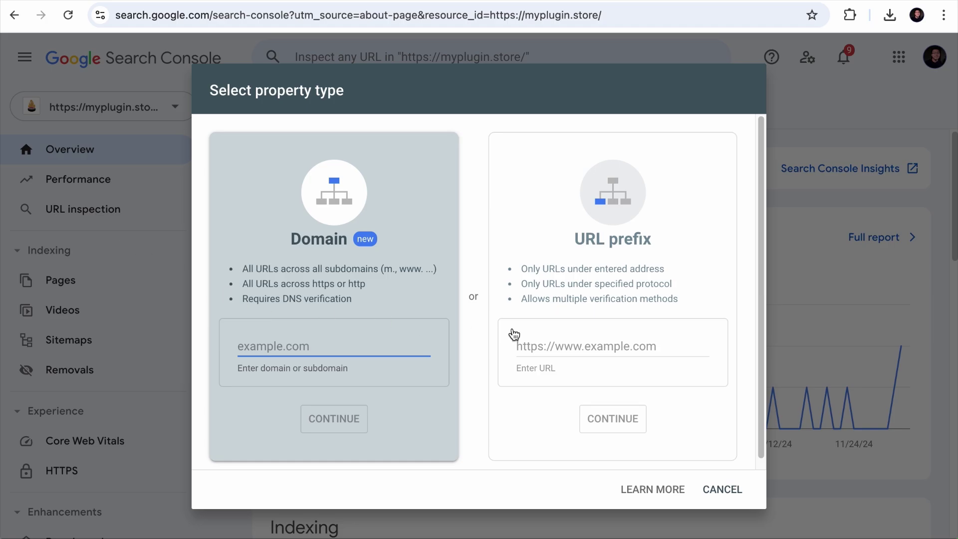
pyautogui.click(607, 342)
pyautogui.hotkey('ctrl', 'v')
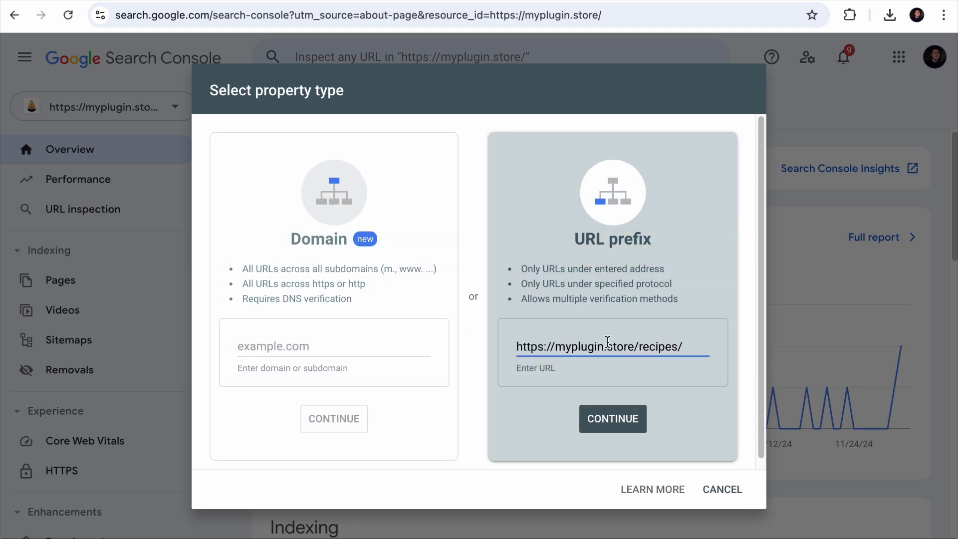
pyautogui.doubleClick(684, 349)
pyautogui.click(609, 420)
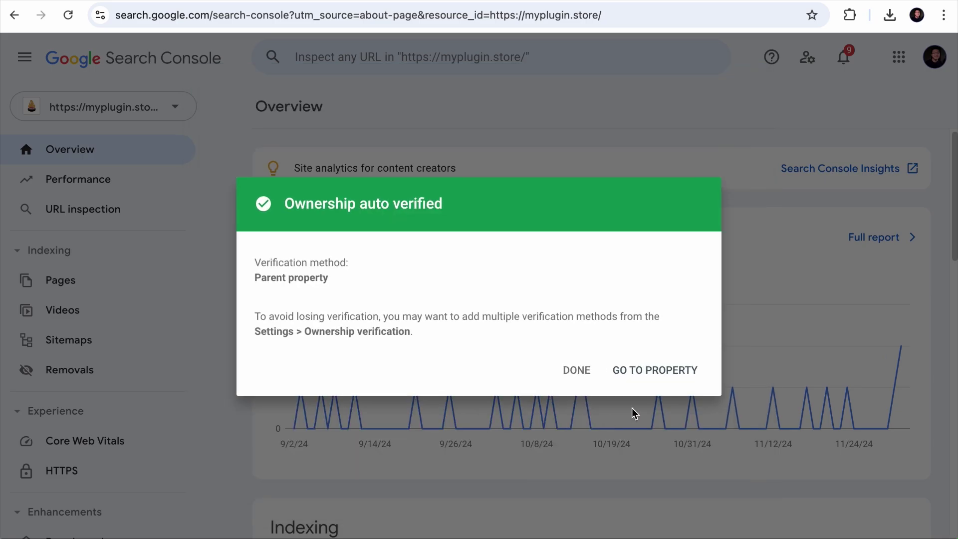
pyautogui.click(654, 378)
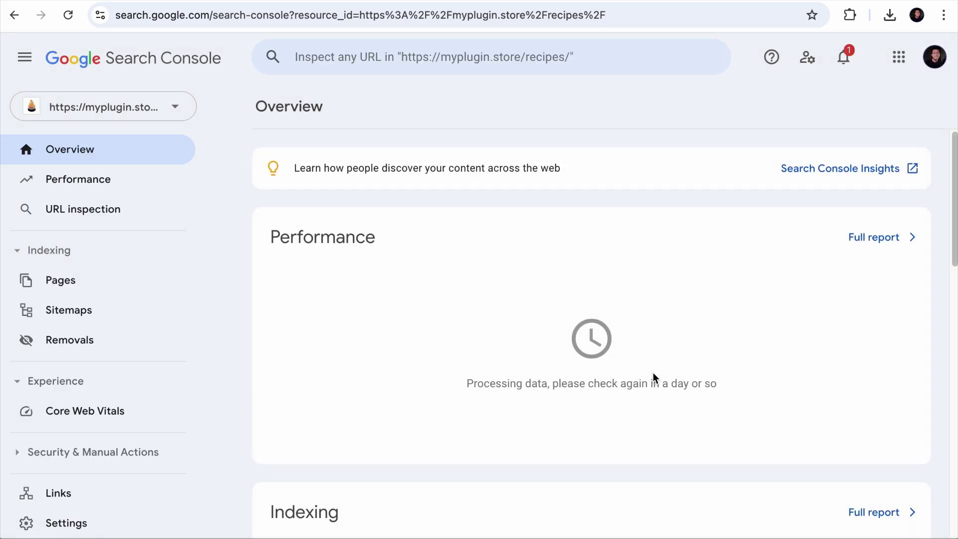
pyautogui.click(129, 108)
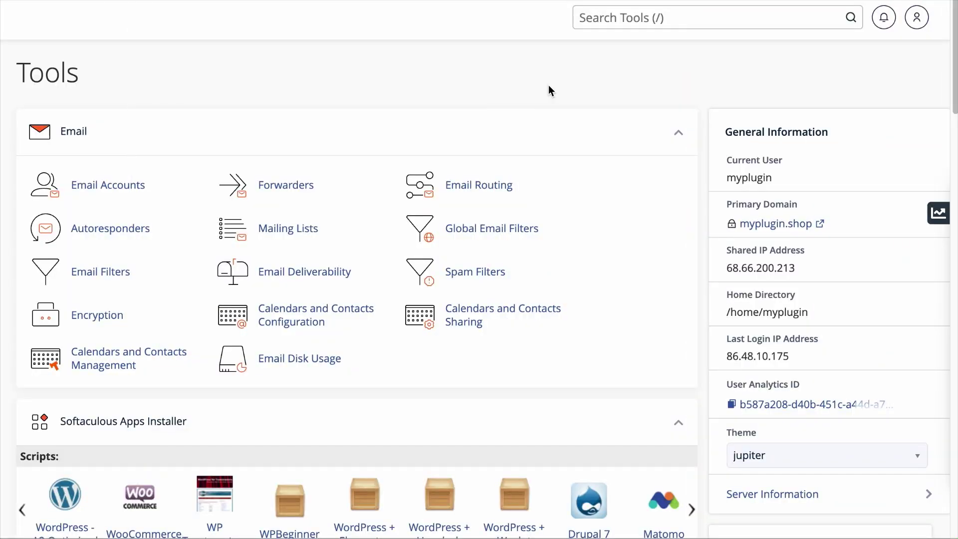
# Step: Create the support.myplugin.shop domain in cPanel with 'Share document root' unchecked
pyautogui.scroll(-18, 542, 166)
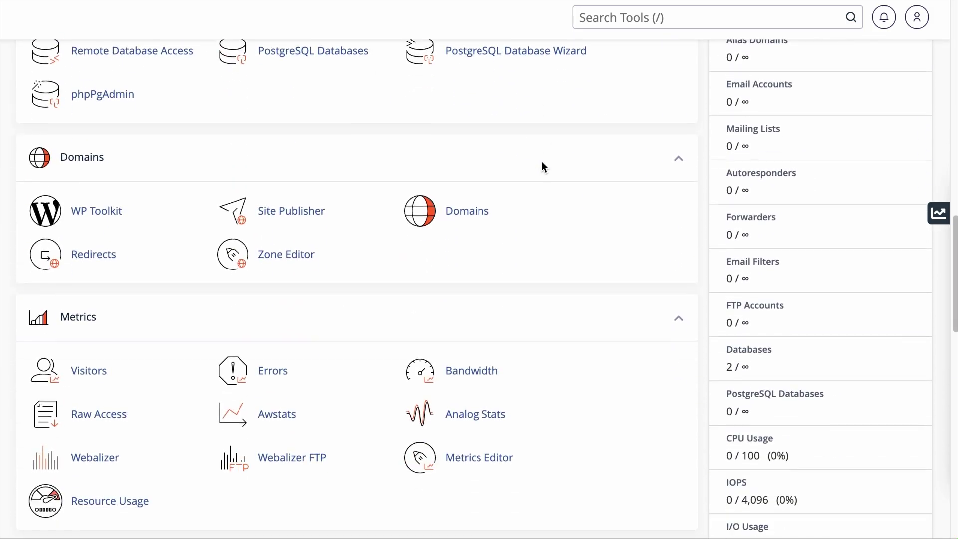
pyautogui.click(485, 221)
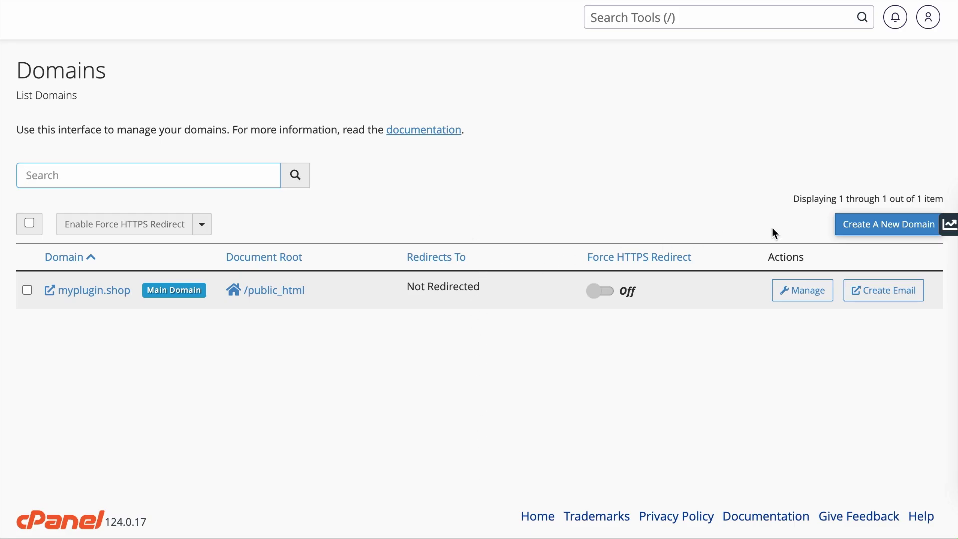
pyautogui.click(888, 227)
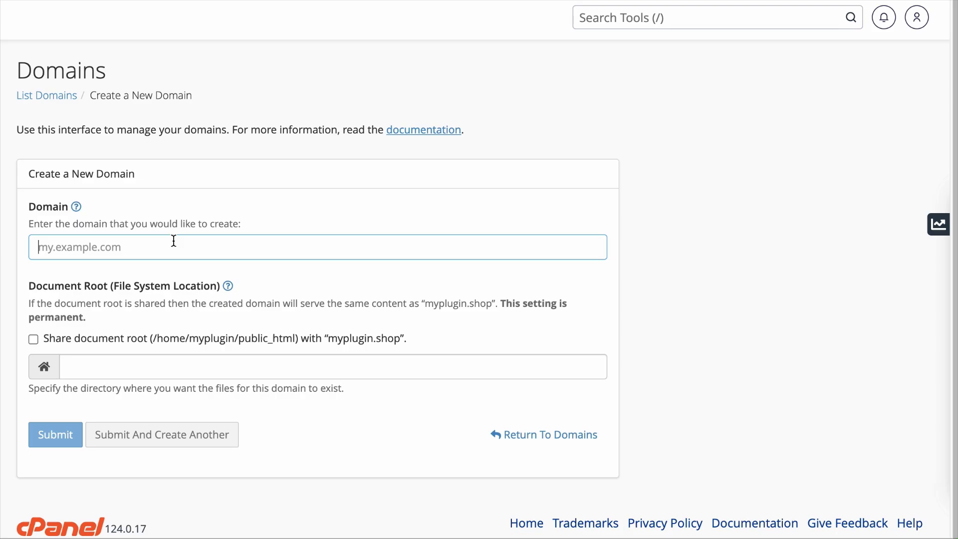
pyautogui.write('suppo')
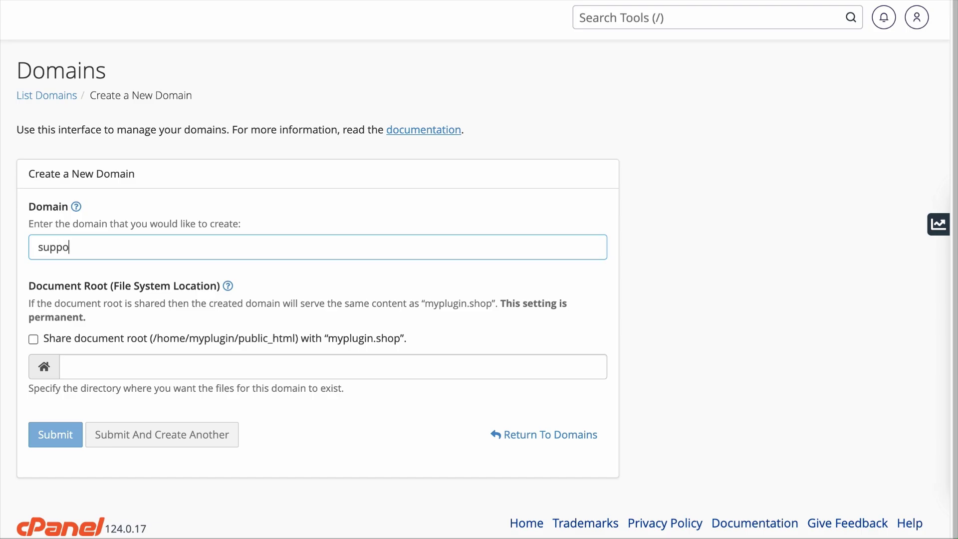
pyautogui.write('rt.myplugin.shop')
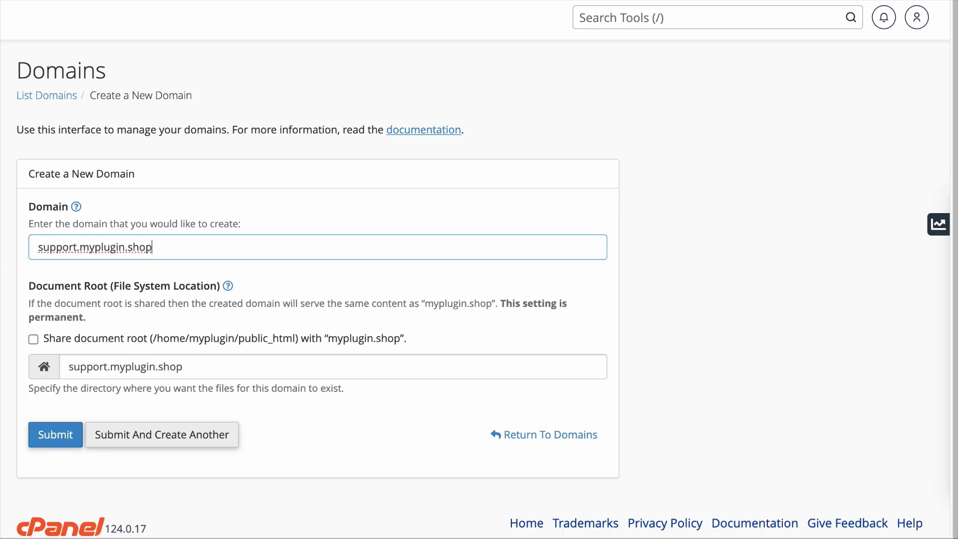
pyautogui.click(34, 338)
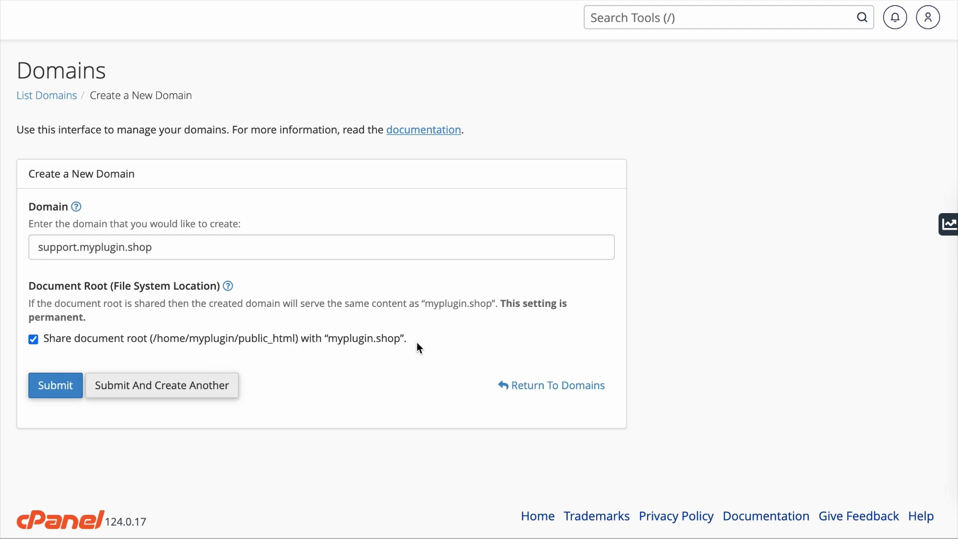
pyautogui.click(34, 340)
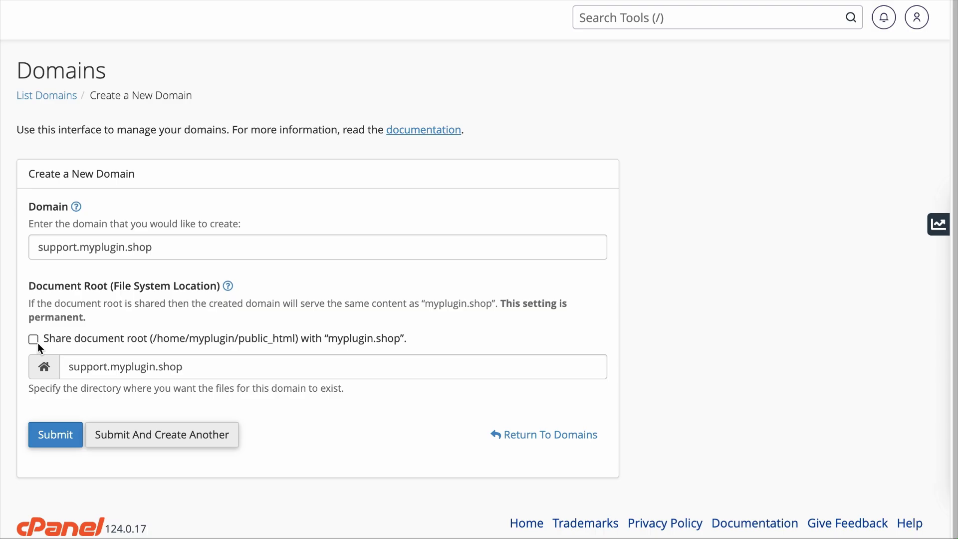
pyautogui.click(53, 434)
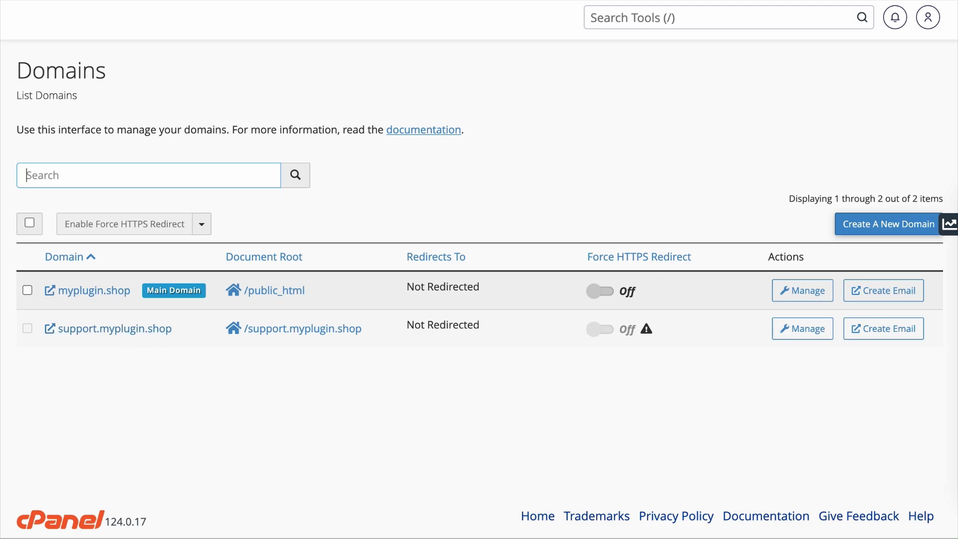
# Step: Start a Softaculous WordPress - A2 Optimized install on support.myplugin.shop
pyautogui.hotkey('alt', 'Left')
pyautogui.scroll(-20, 83, 155)
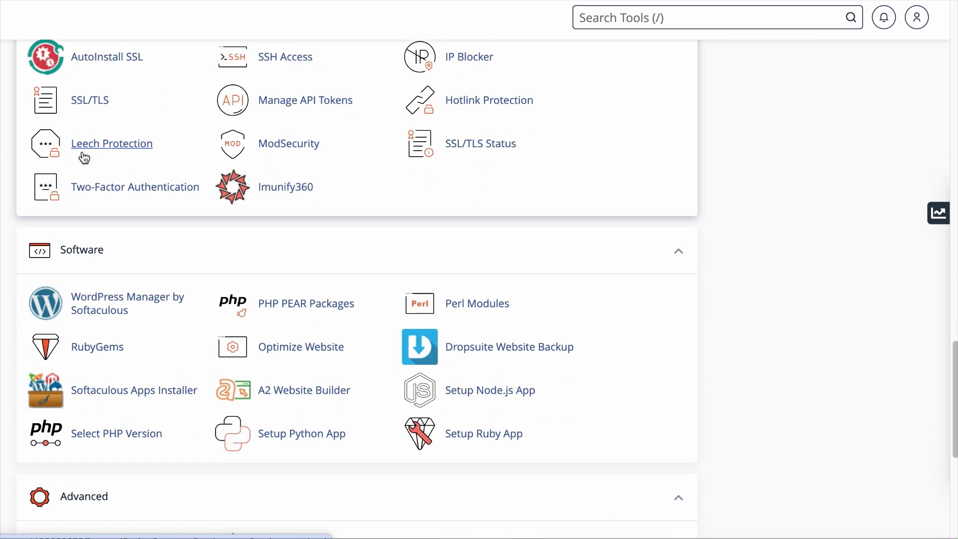
pyautogui.click(108, 405)
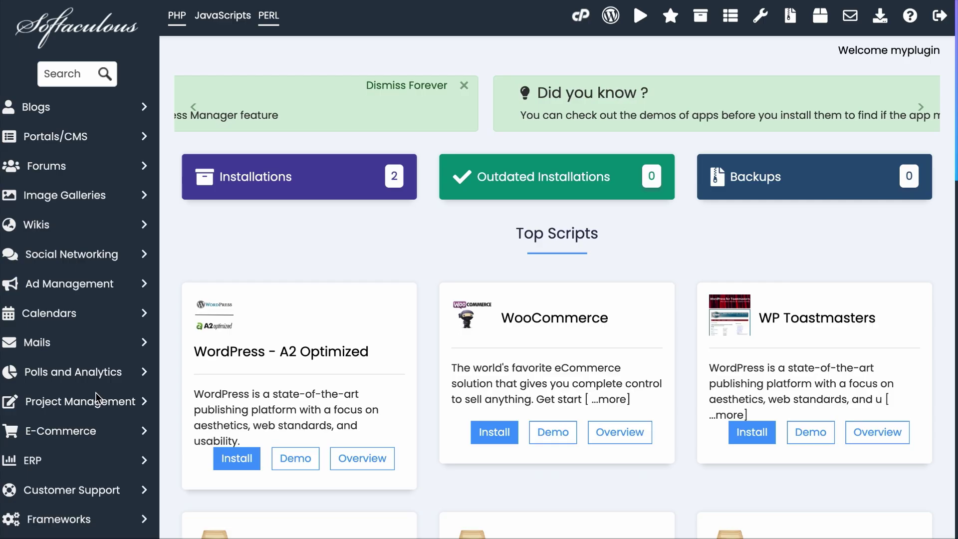
pyautogui.click(244, 463)
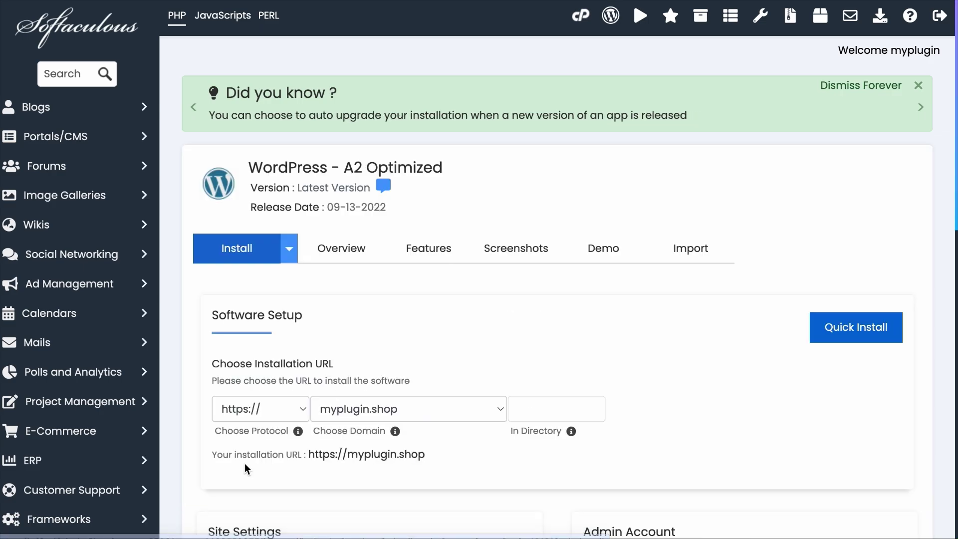
pyautogui.click(415, 408)
pyautogui.click(407, 425)
# Step: Name the site 'Support Forum', describe it 'Support Forum For My Plugin Shop', and set admin username and password
pyautogui.scroll(-4, 417, 426)
pyautogui.click(324, 436)
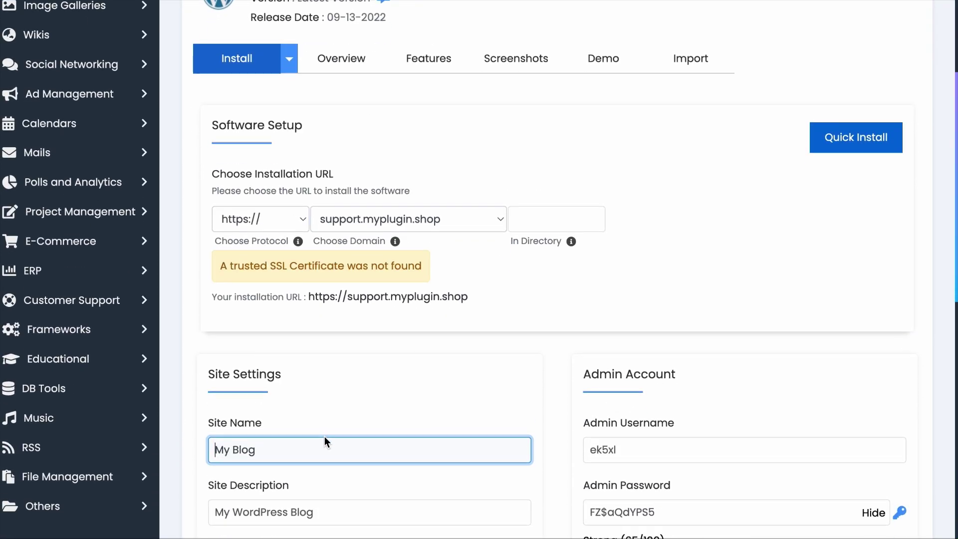
pyautogui.scroll(-2, 324, 436)
pyautogui.write('Support Forum')
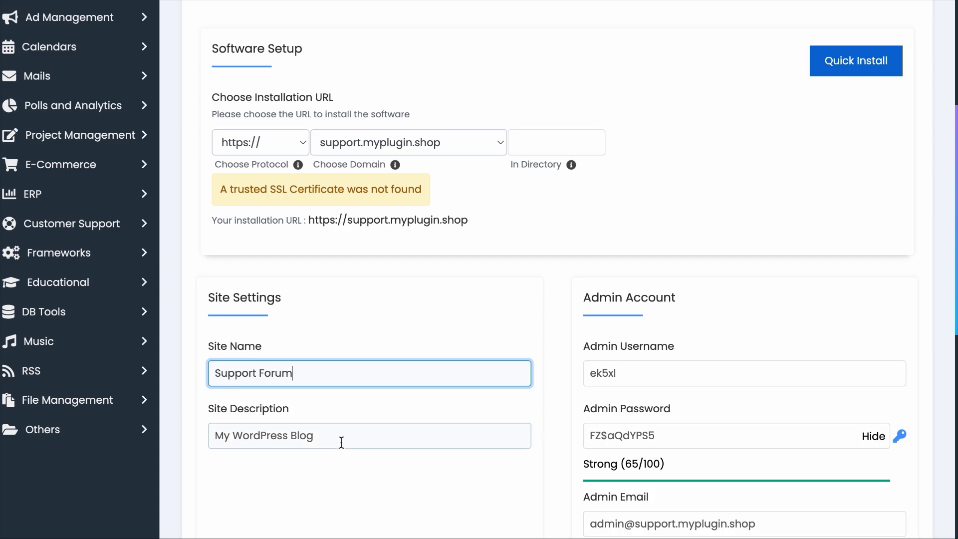
pyautogui.click(341, 442)
pyautogui.write('Support Forum For My Plugin Shop')
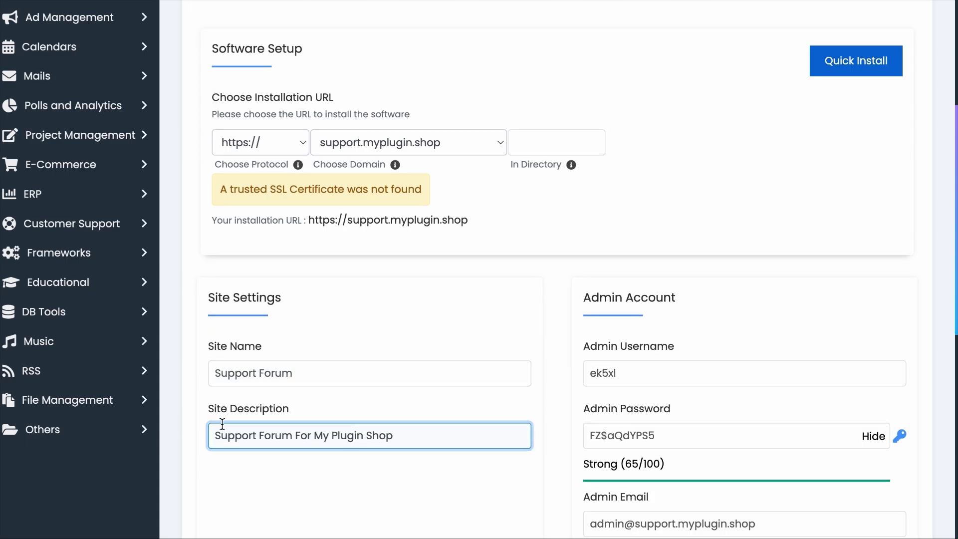
pyautogui.click(652, 371)
pyautogui.write('Jack Cao')
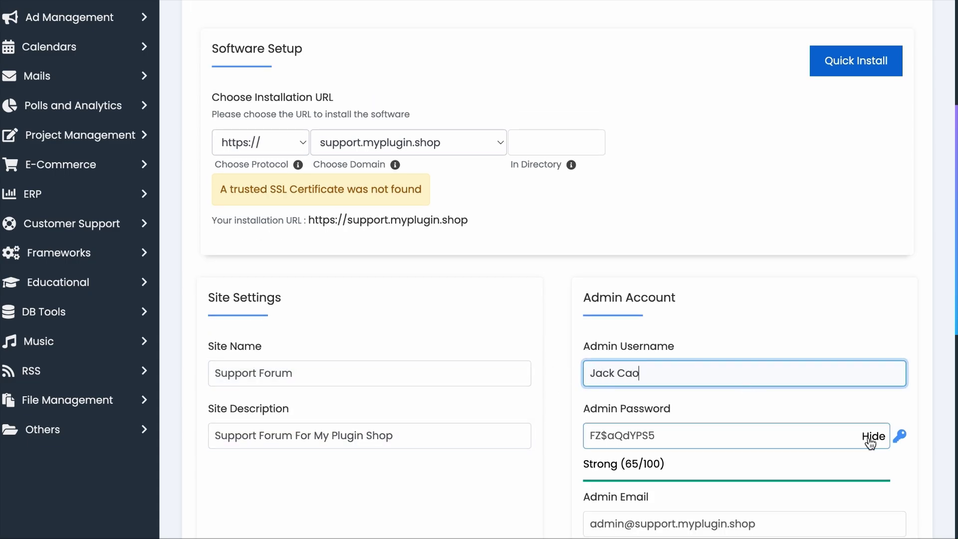
pyautogui.click(872, 436)
pyautogui.hotkey('ctrl', 'a')
pyautogui.write('****************')
# Step: Run the WordPress installation and open the new support site in a new tab
pyautogui.scroll(-4, 369, 435)
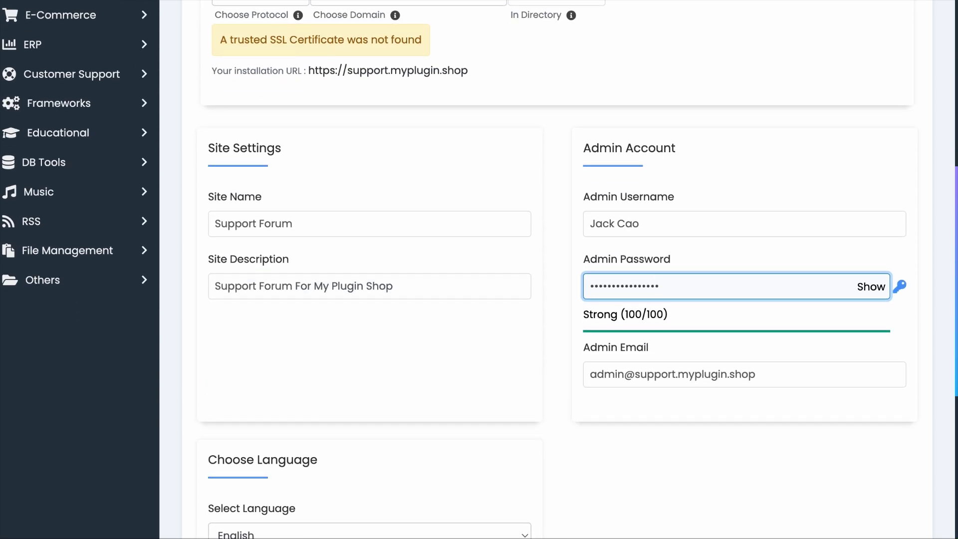
pyautogui.scroll(-5, 466, 422)
pyautogui.click(544, 429)
pyautogui.scroll(-2, 548, 394)
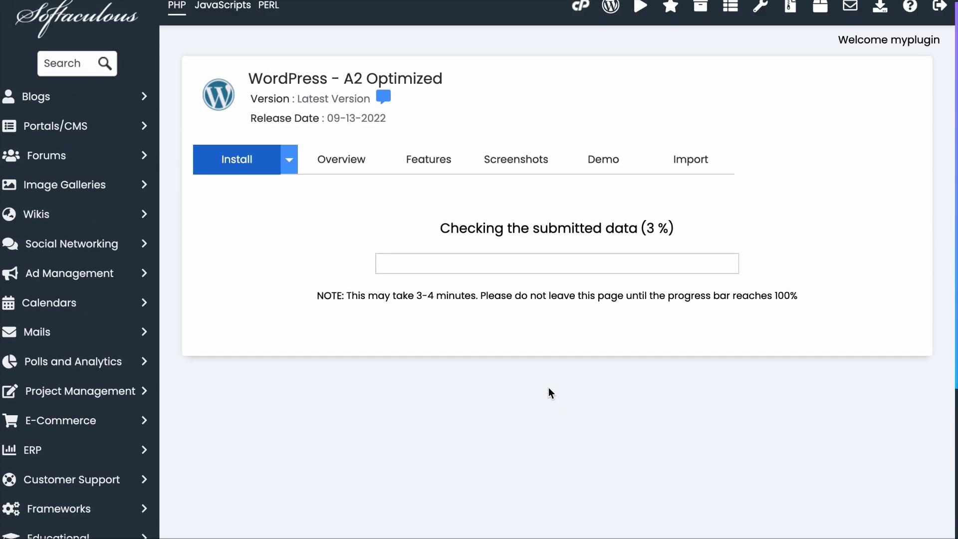
pyautogui.click(754, 201)
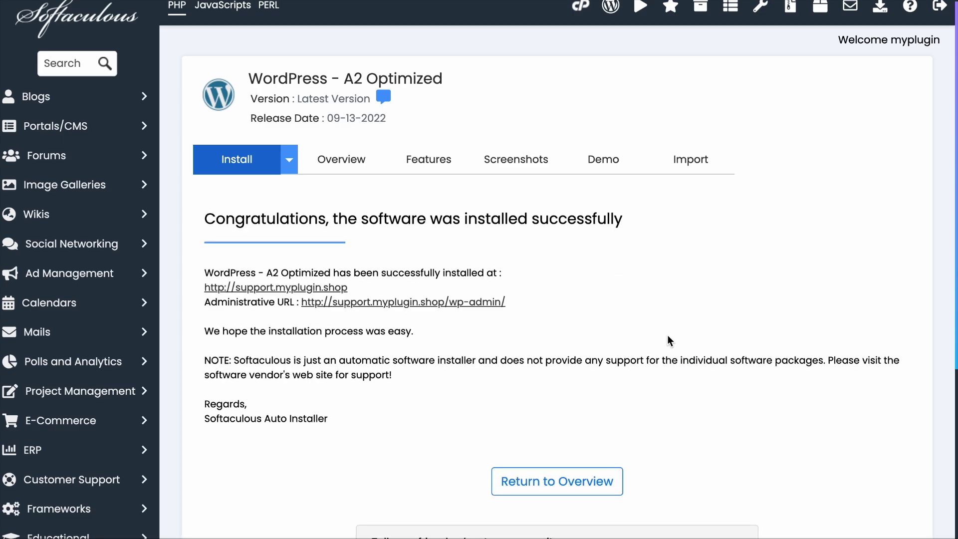
pyautogui.rightClick(324, 287)
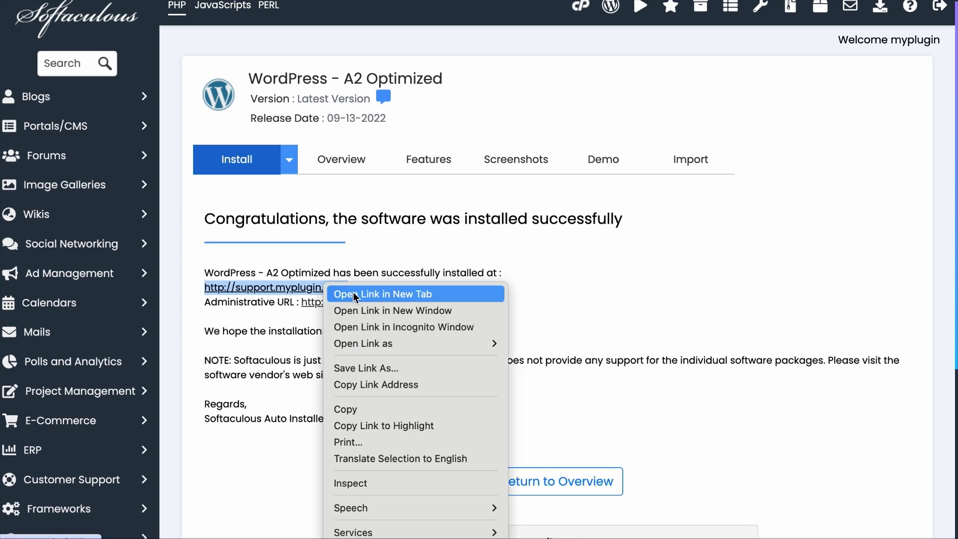
pyautogui.click(355, 294)
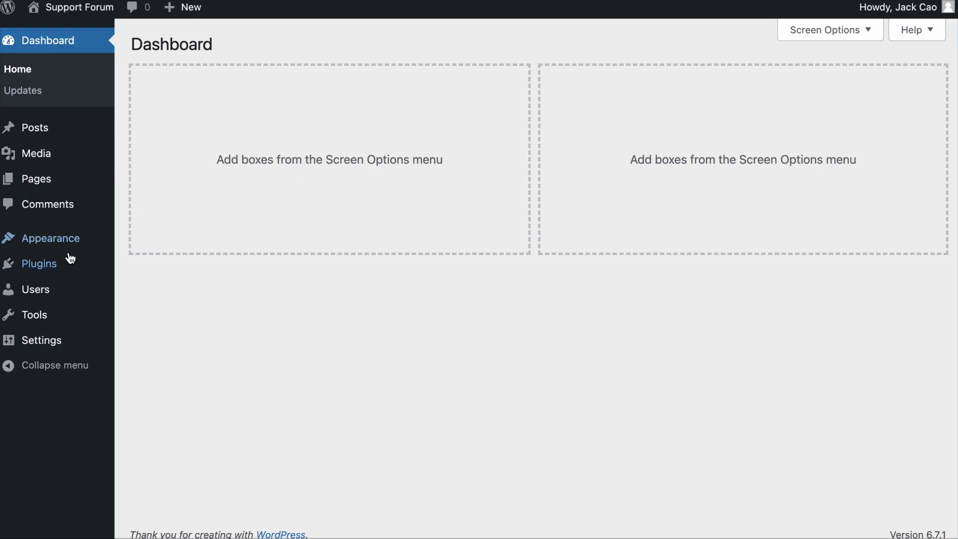
# Step: Check the Support Forum site's Installed Plugins list and confirm it is empty
pyautogui.moveTo(69, 257)
pyautogui.click(172, 268)
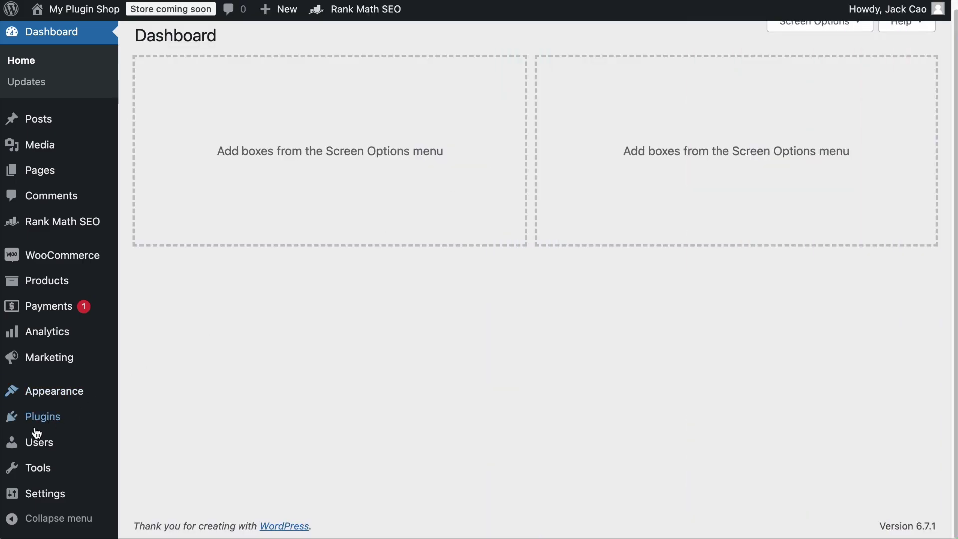
# Step: Search plugins for 'custom post type', then install and activate Custom Post Type UI
pyautogui.moveTo(31, 418)
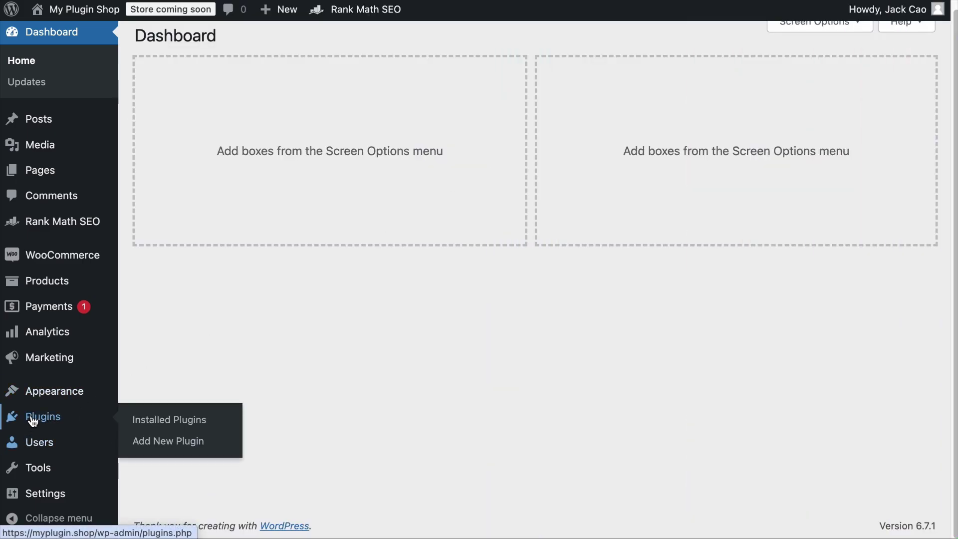
pyautogui.click(158, 442)
pyautogui.click(731, 84)
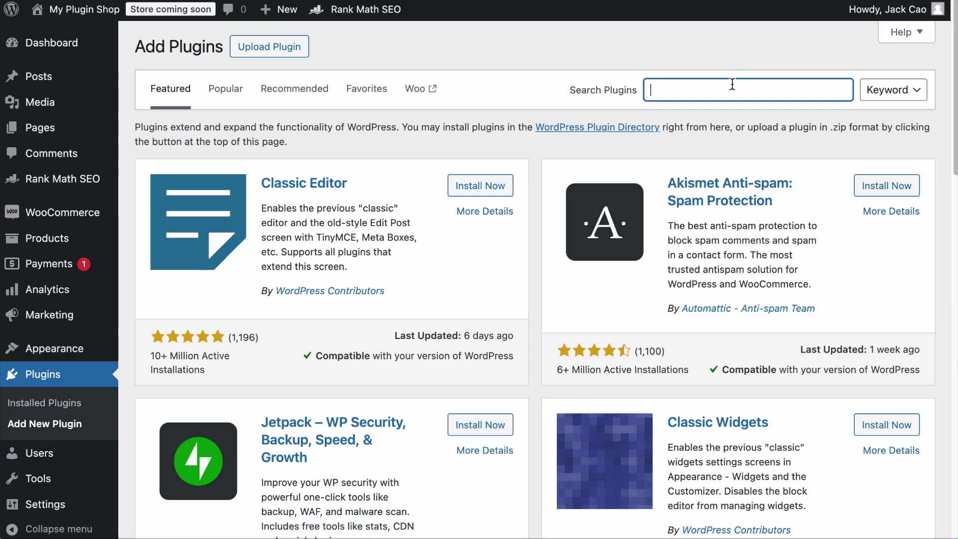
pyautogui.write('custom post type')
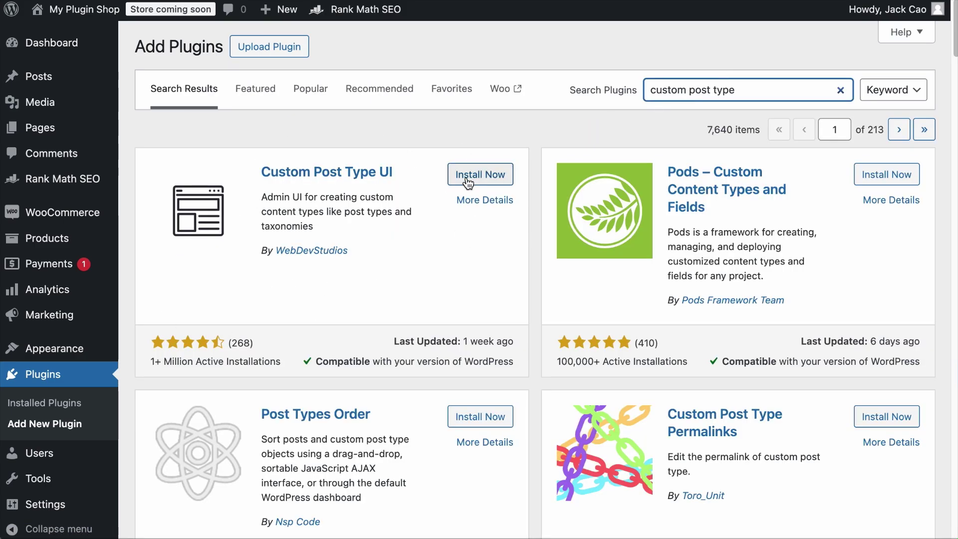
pyautogui.click(466, 175)
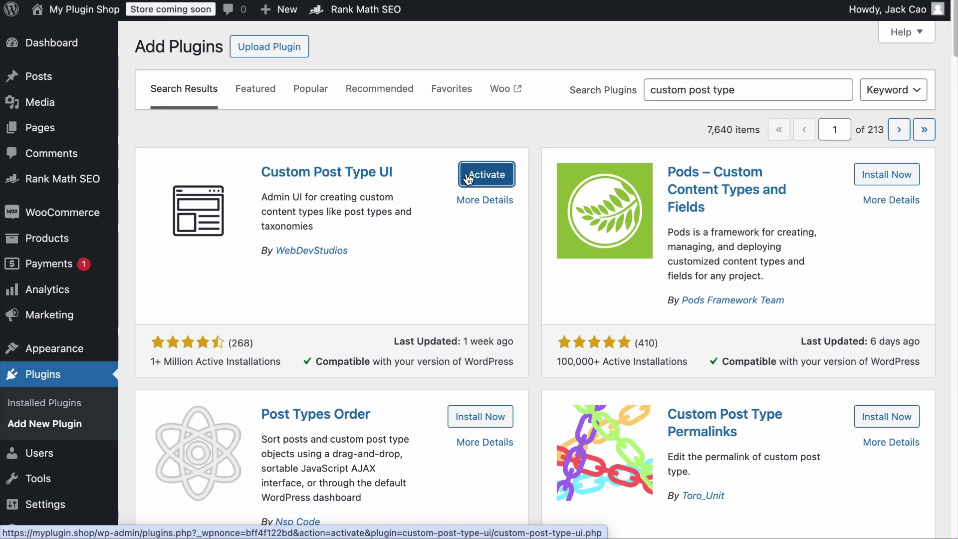
pyautogui.click(486, 174)
# Step: Go to the CPT UI Add/Edit Post Types page
pyautogui.scroll(-1, 100, 309)
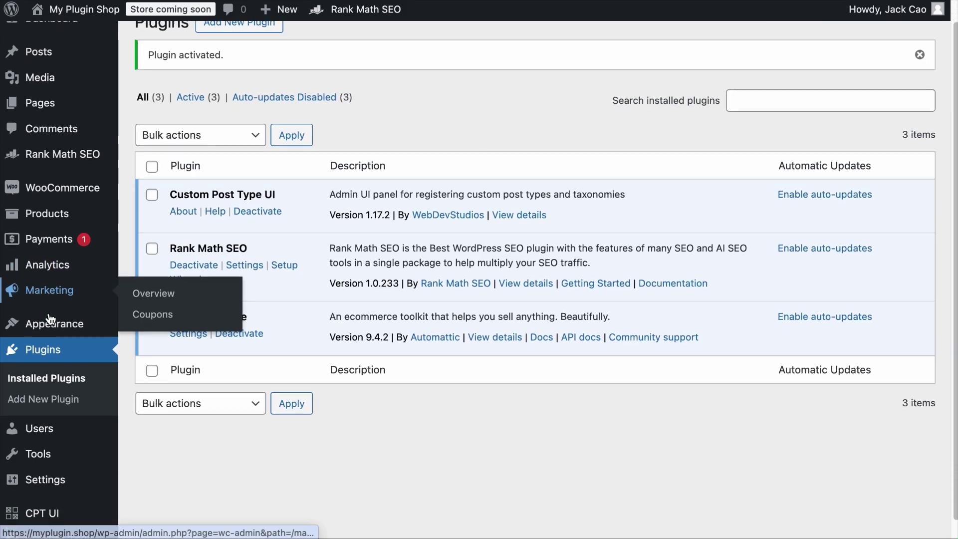
pyautogui.moveTo(60, 493)
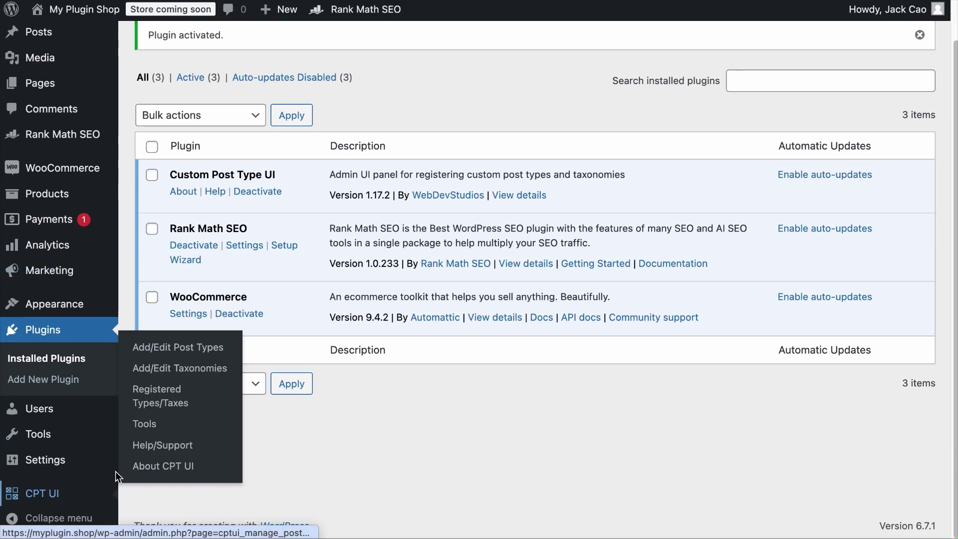
pyautogui.click(174, 351)
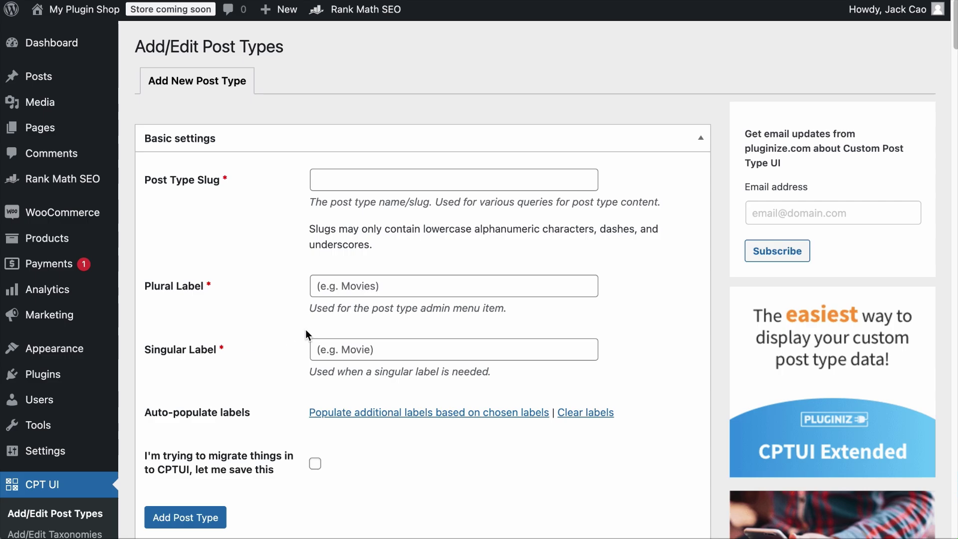
# Step: Create the 'books' post type with plural label Book Reviews and singular Book Review
pyautogui.click(421, 186)
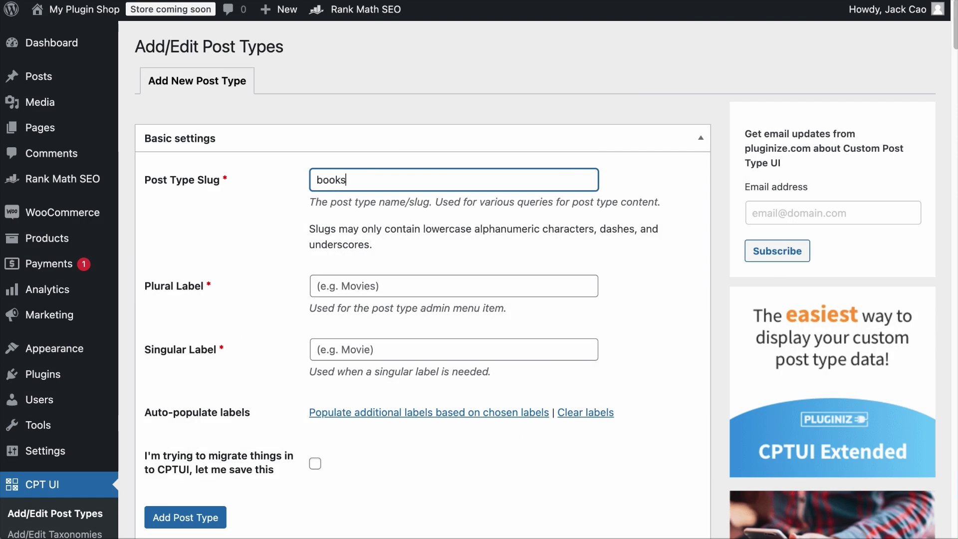
pyautogui.click(345, 289)
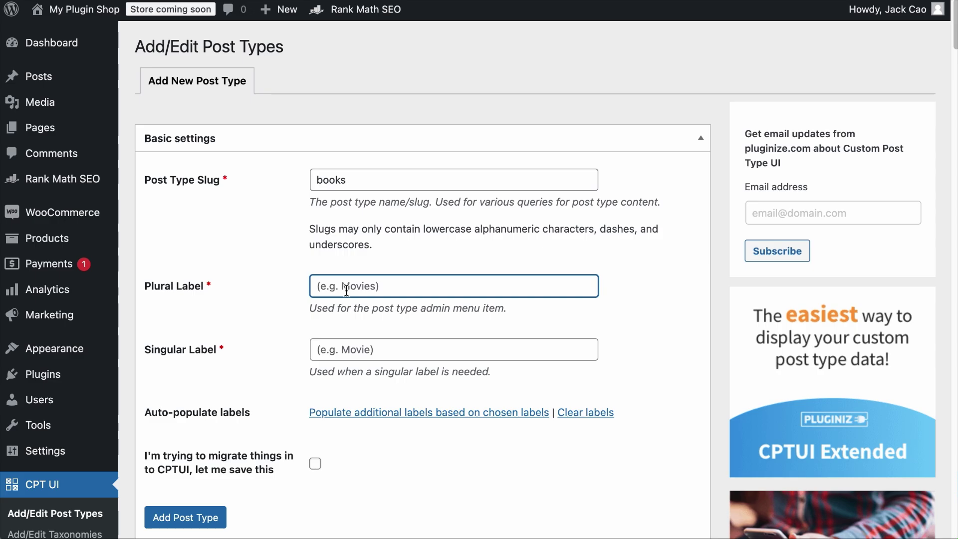
pyautogui.write('Book Reviews')
pyautogui.scroll(-2, 357, 317)
pyautogui.click(373, 293)
pyautogui.write('Book Re')
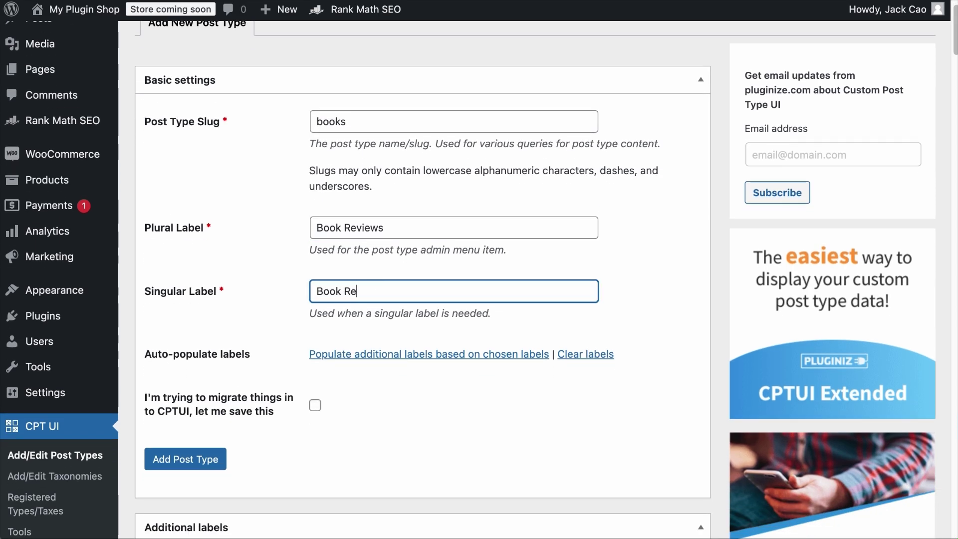
pyautogui.write('view')
pyautogui.click(193, 458)
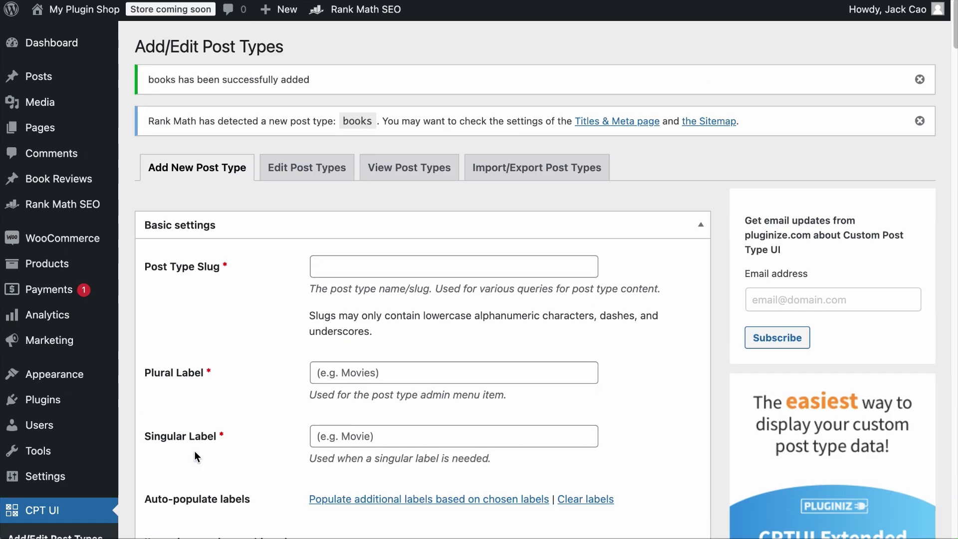
# Step: Start a new blank Book Review from the sidebar's Book Reviews menu
pyautogui.moveTo(40, 76)
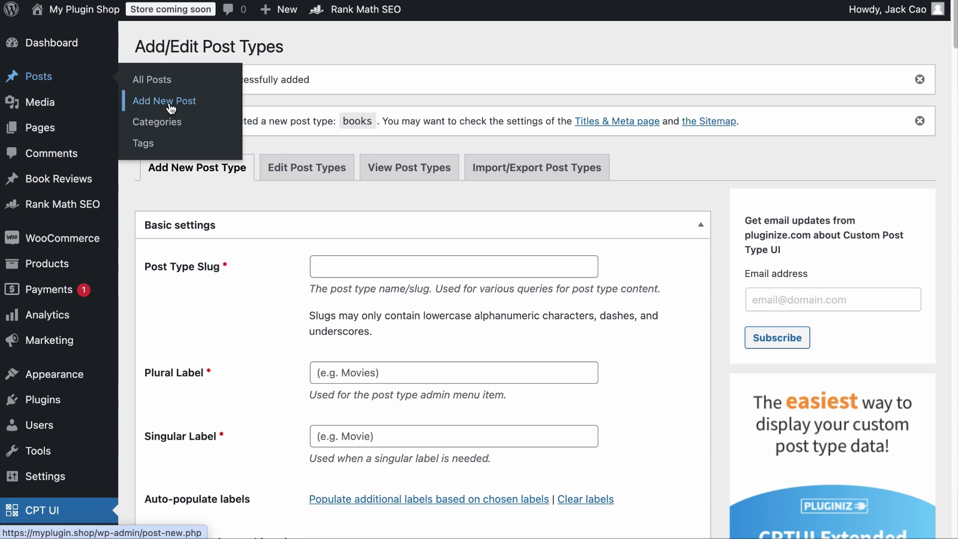
pyautogui.moveTo(89, 185)
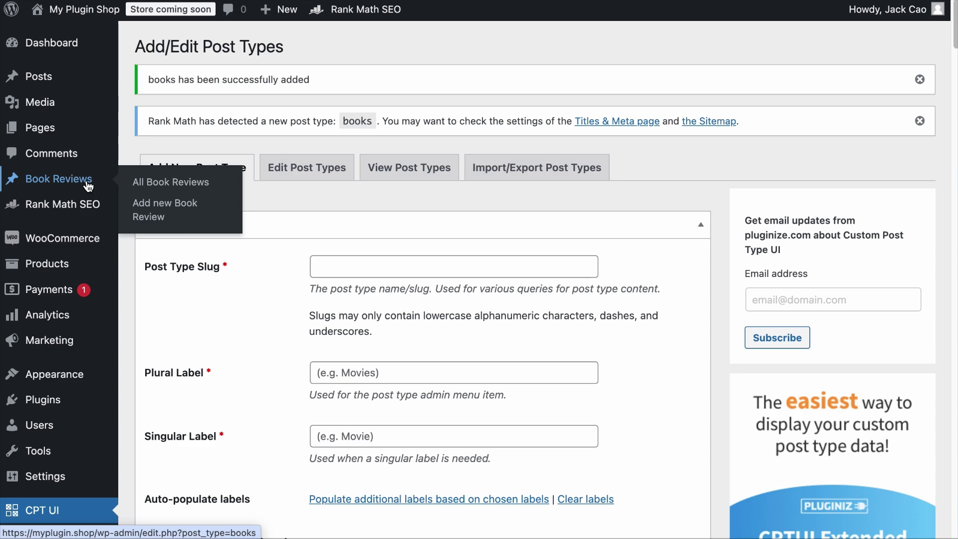
pyautogui.click(143, 205)
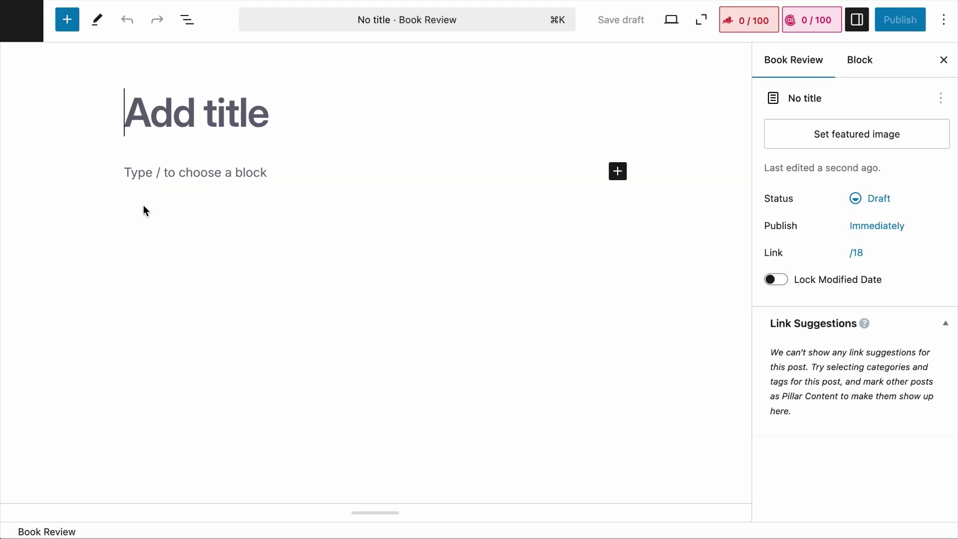
# Step: Title the review 'Rank Math Book', save it as a draft, then publish it
pyautogui.click(192, 104)
pyautogui.write('Rank Math B')
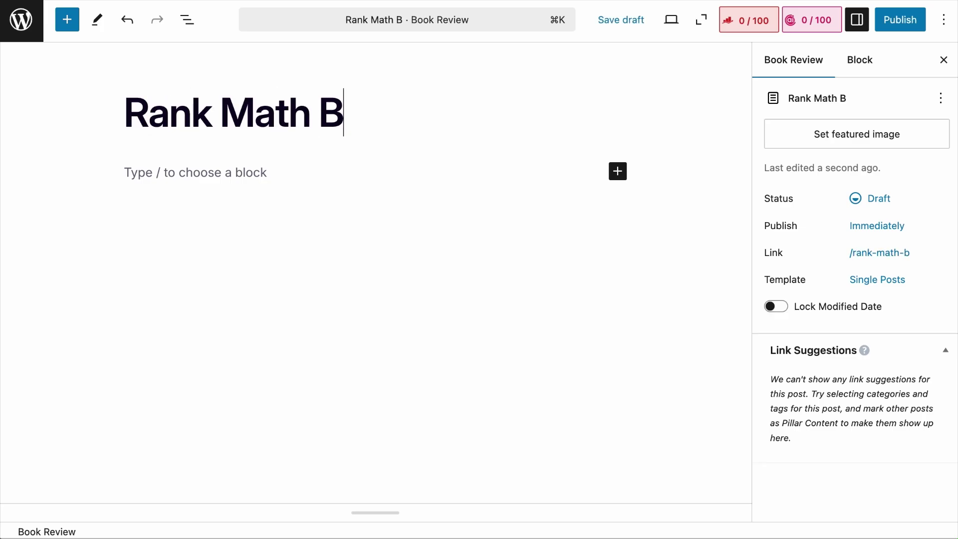
pyautogui.write('ook')
pyautogui.click(621, 19)
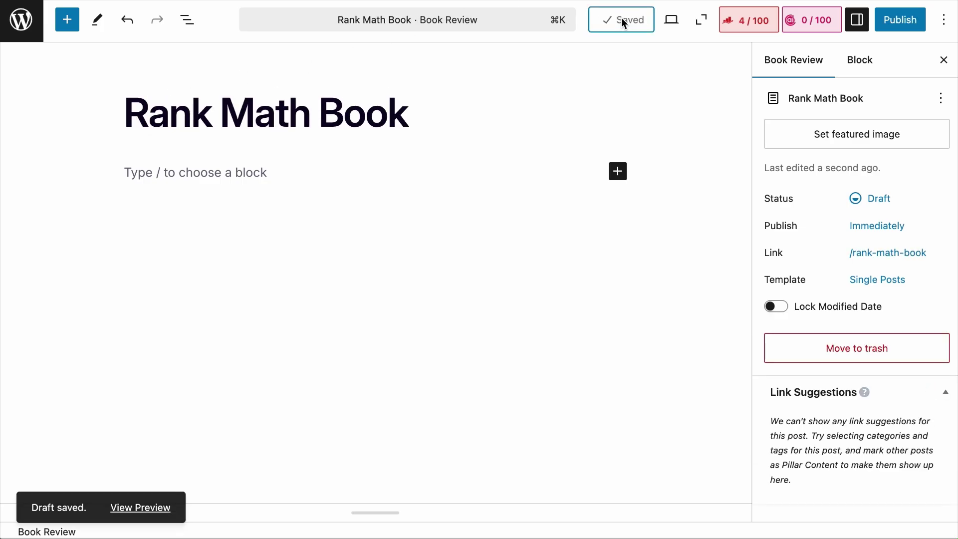
pyautogui.click(899, 26)
pyautogui.click(899, 23)
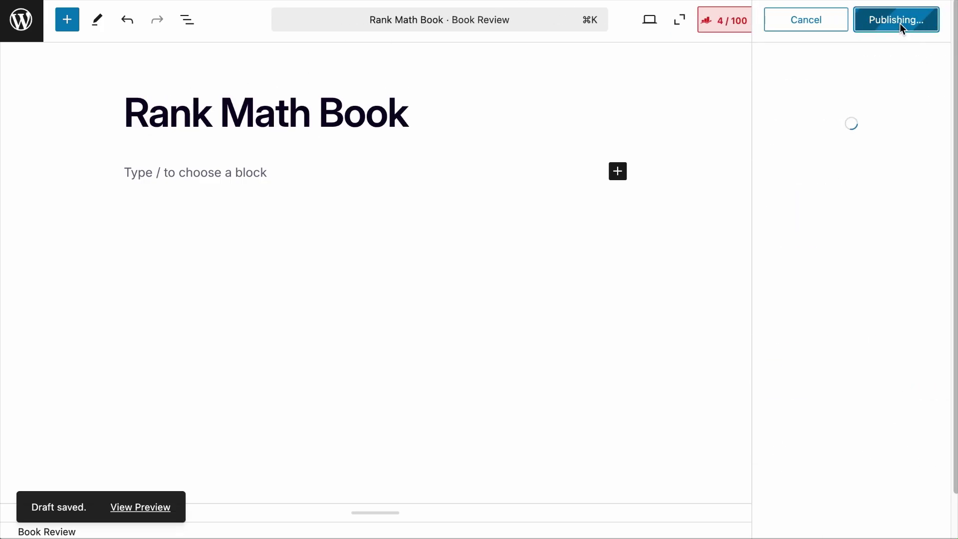
# Step: View the published review and check its /books/rank-math-book/ address
pyautogui.click(851, 188)
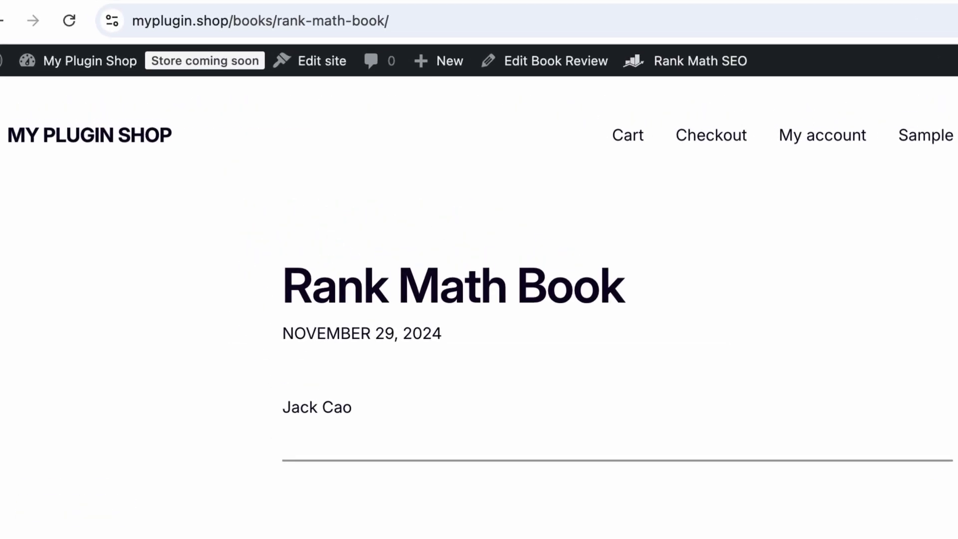
pyautogui.click(237, 19)
pyautogui.click(241, 23)
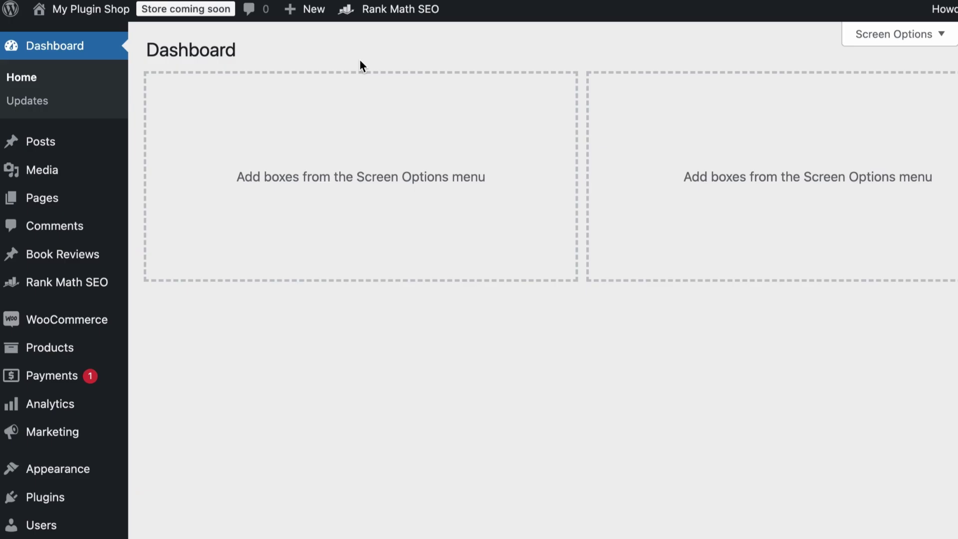
# Step: Save Permalinks with custom structure /%category%/%postname%/, then go to Posts > Categories
pyautogui.scroll(-3, 50, 207)
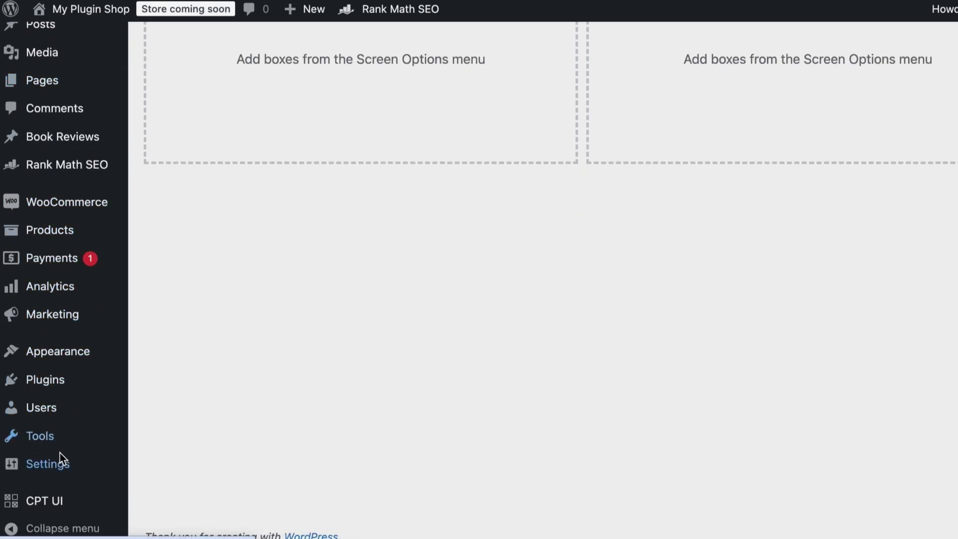
pyautogui.moveTo(62, 468)
pyautogui.click(162, 453)
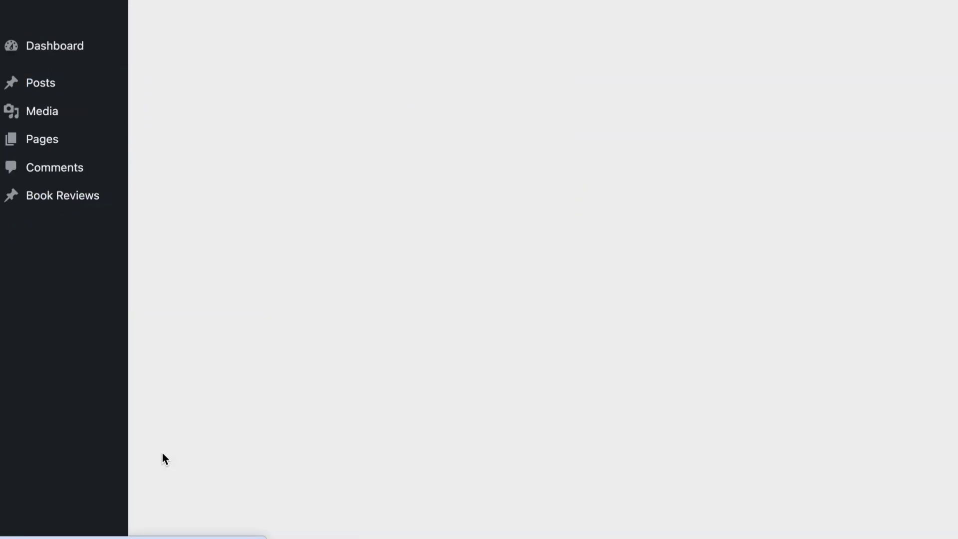
pyautogui.scroll(-5, 285, 444)
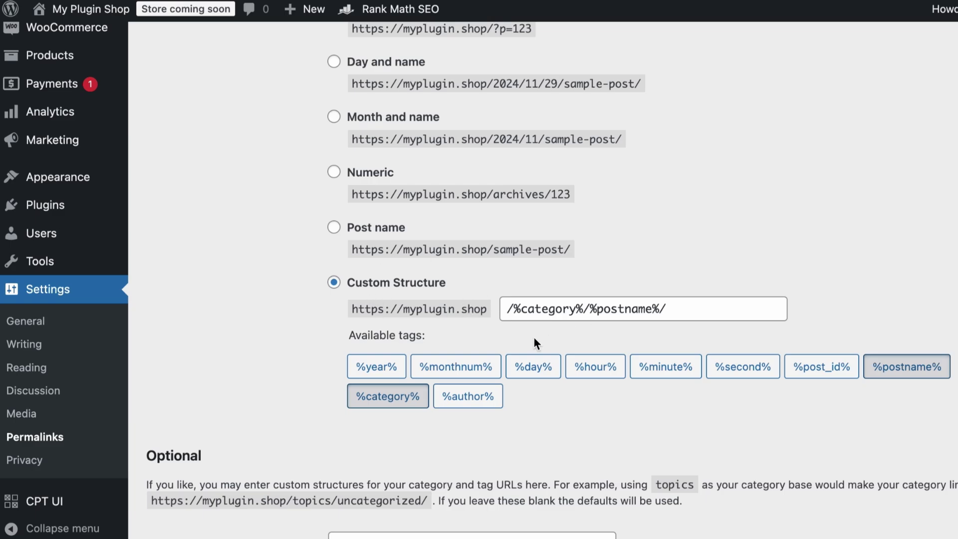
pyautogui.scroll(-10, 690, 337)
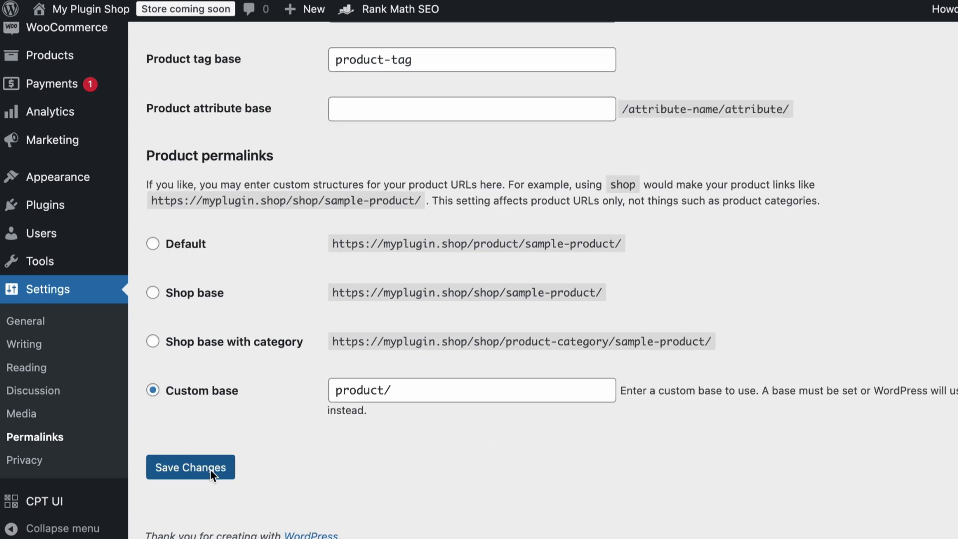
pyautogui.click(198, 460)
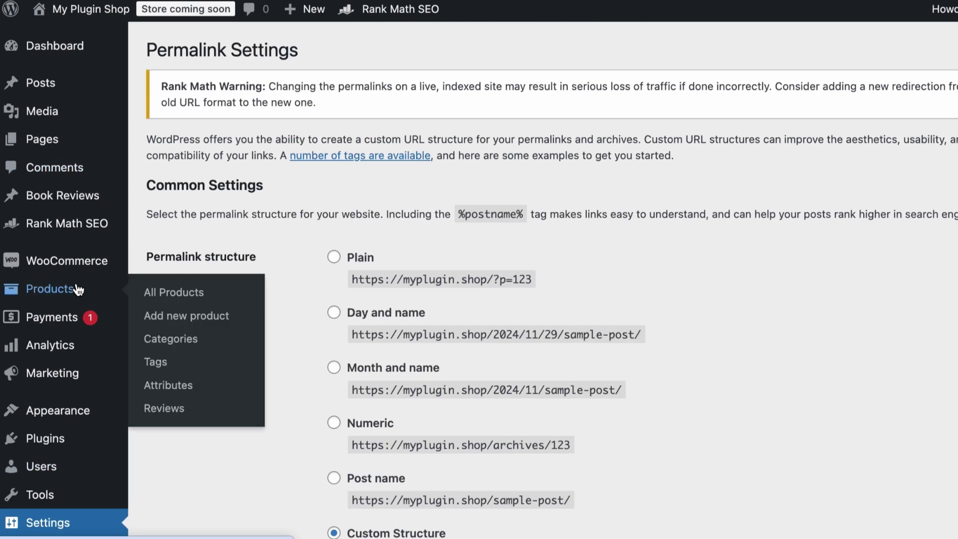
pyautogui.moveTo(71, 87)
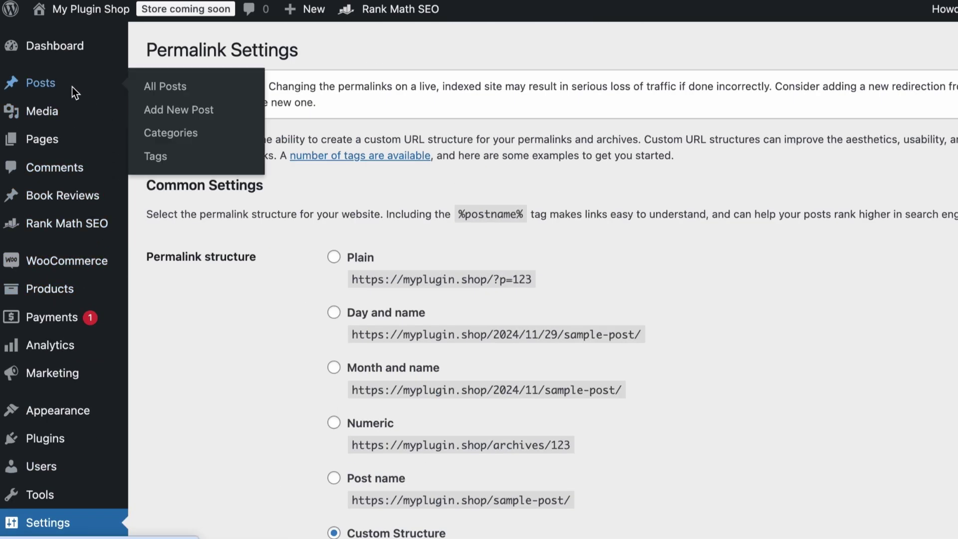
pyautogui.click(153, 135)
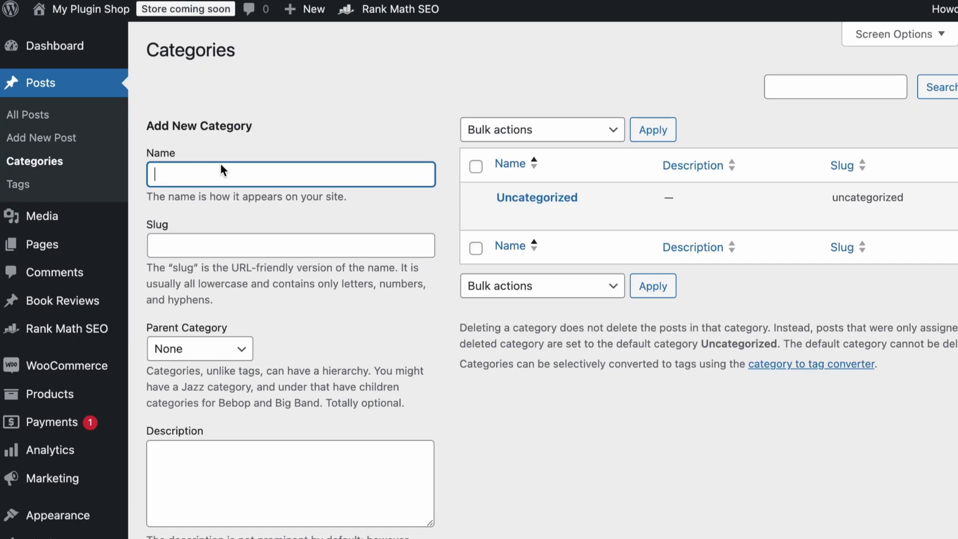
# Step: Add a category named SEO, leaving the slug and parent blank
pyautogui.write('SEO')
pyautogui.click(236, 253)
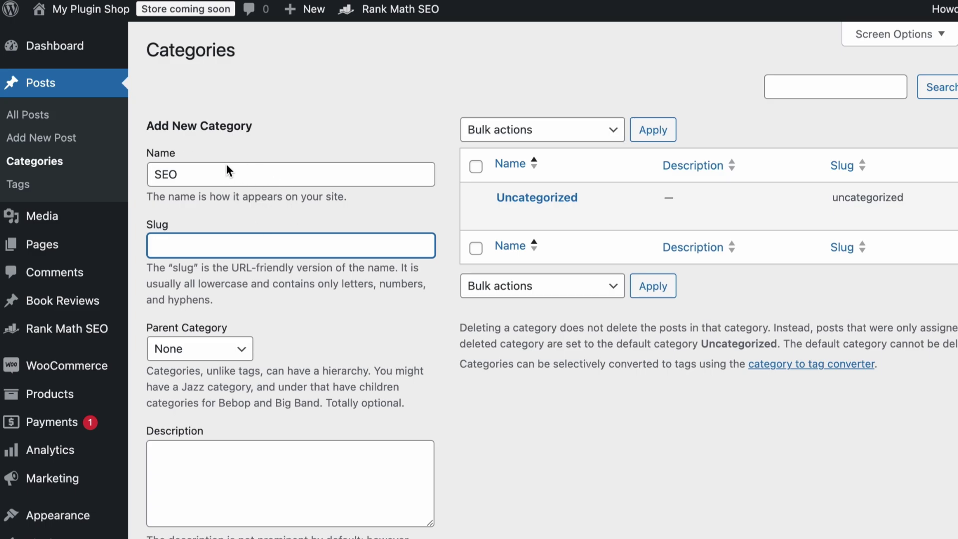
pyautogui.press('Tab')
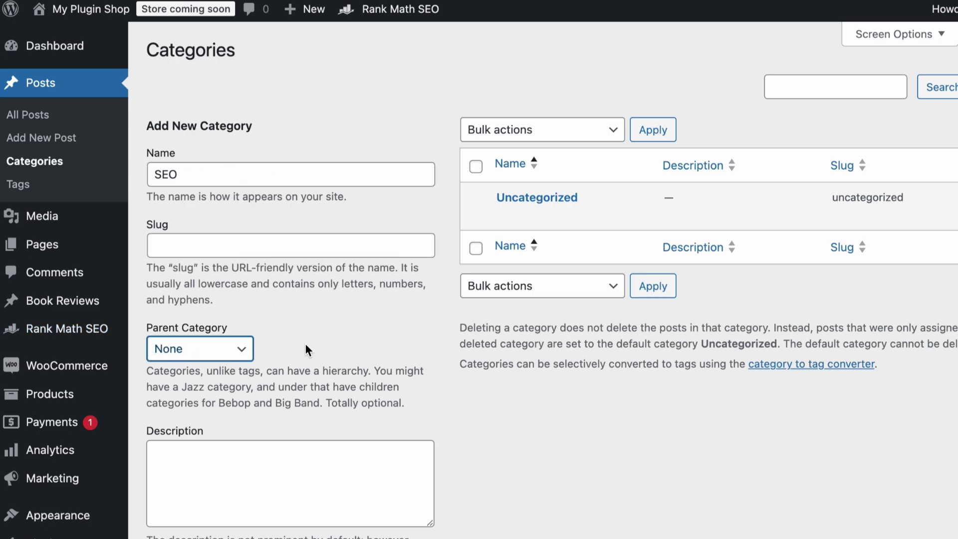
pyautogui.scroll(-3, 300, 349)
pyautogui.click(205, 457)
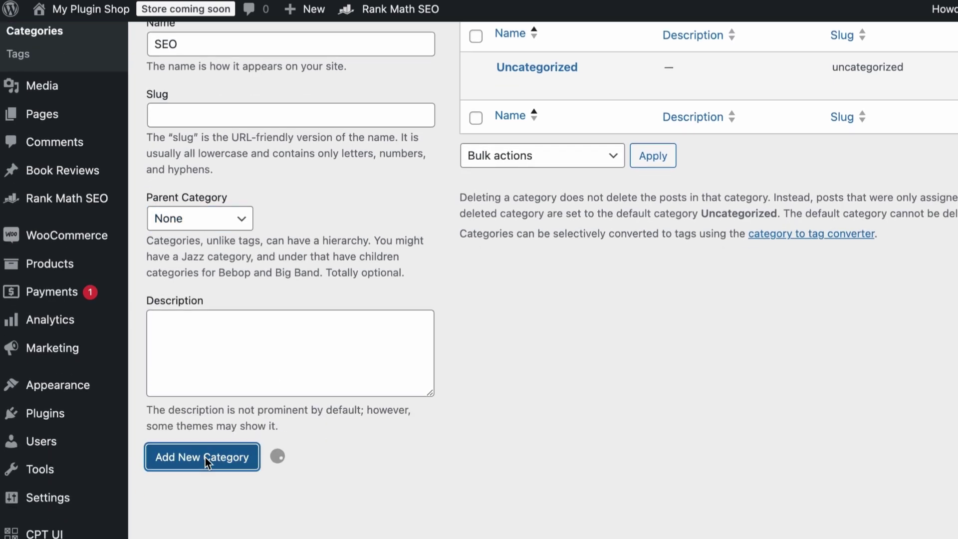
pyautogui.scroll(3, 284, 144)
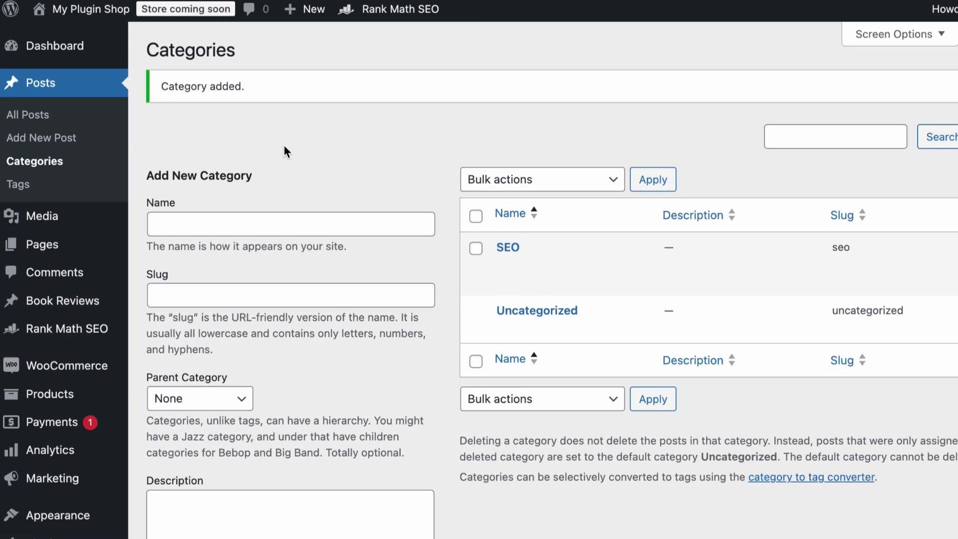
# Step: Publish a new post titled 'SEO Tips' in the SEO category
pyautogui.click(47, 139)
pyautogui.click(221, 133)
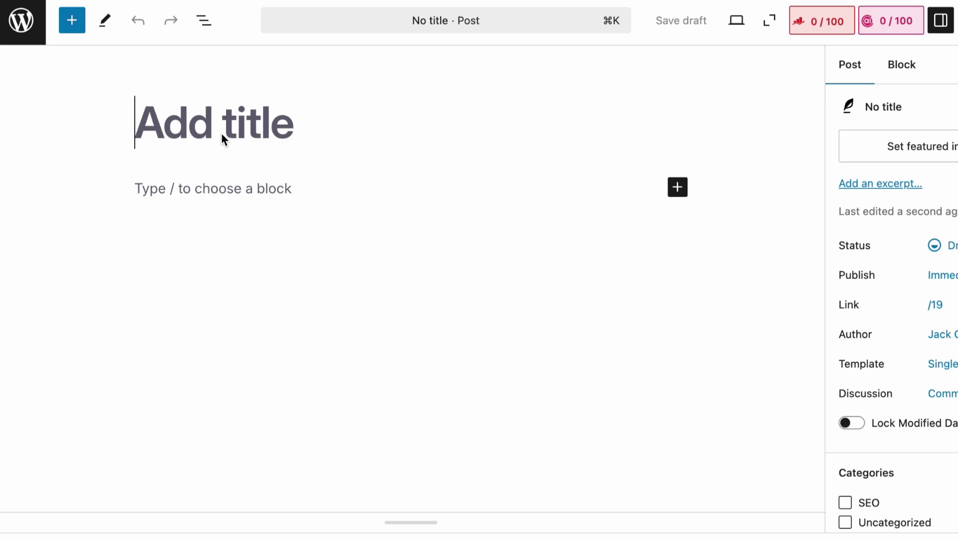
pyautogui.write('SEO Tips')
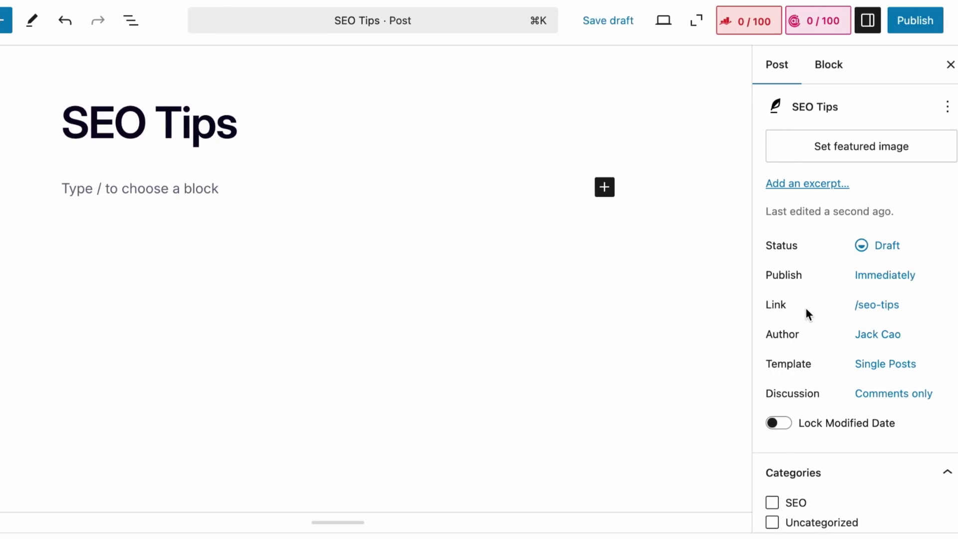
pyautogui.scroll(-5, 937, 319)
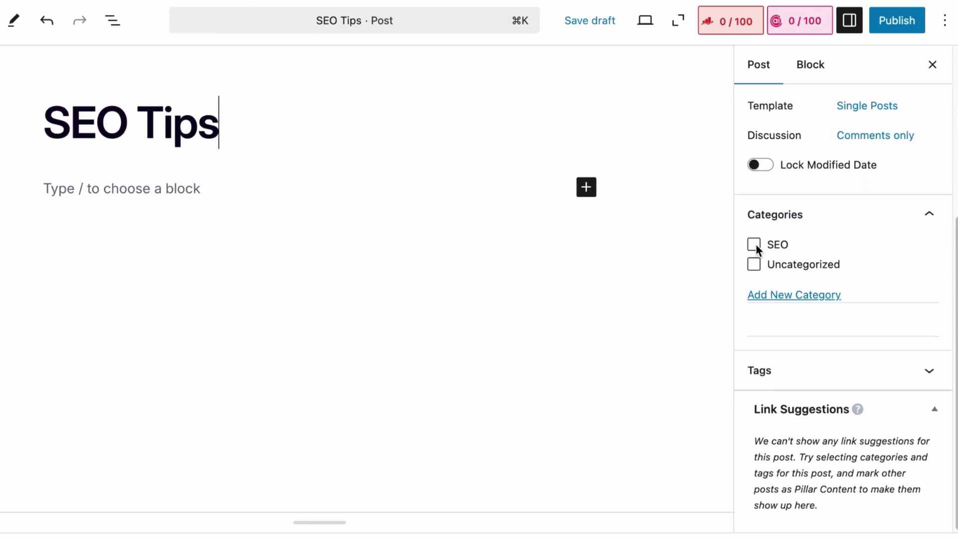
pyautogui.click(896, 21)
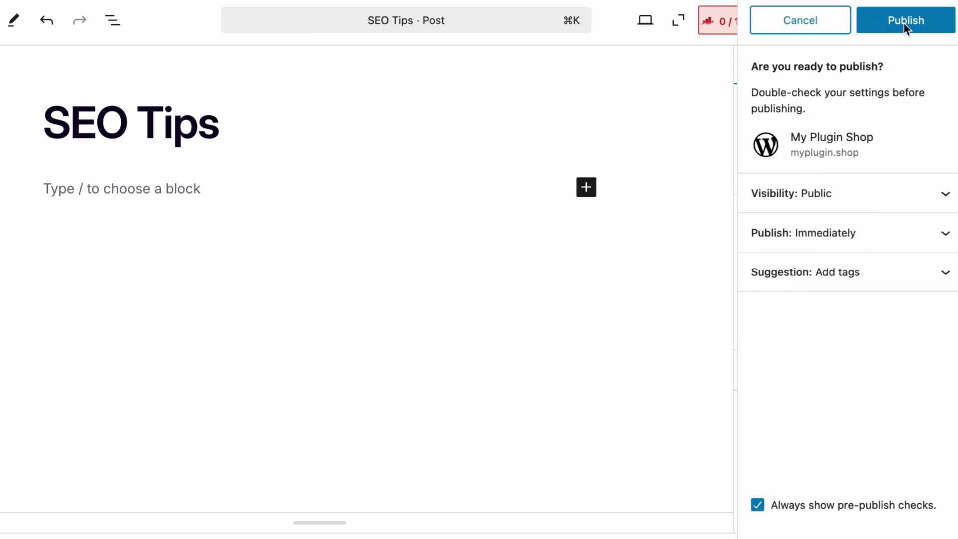
pyautogui.click(892, 22)
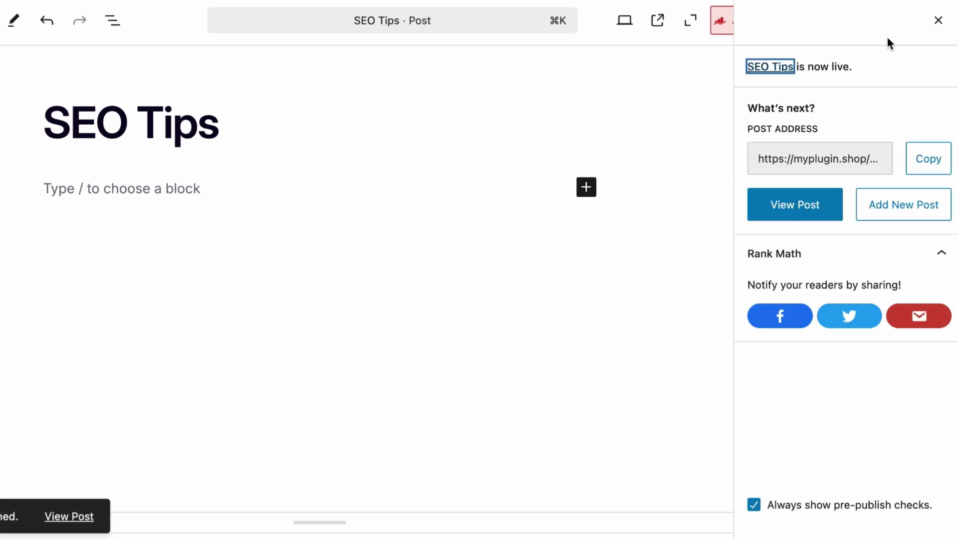
# Step: View the published post and check its myplugin.shop/seo/seo-tips/ address parts
pyautogui.click(811, 202)
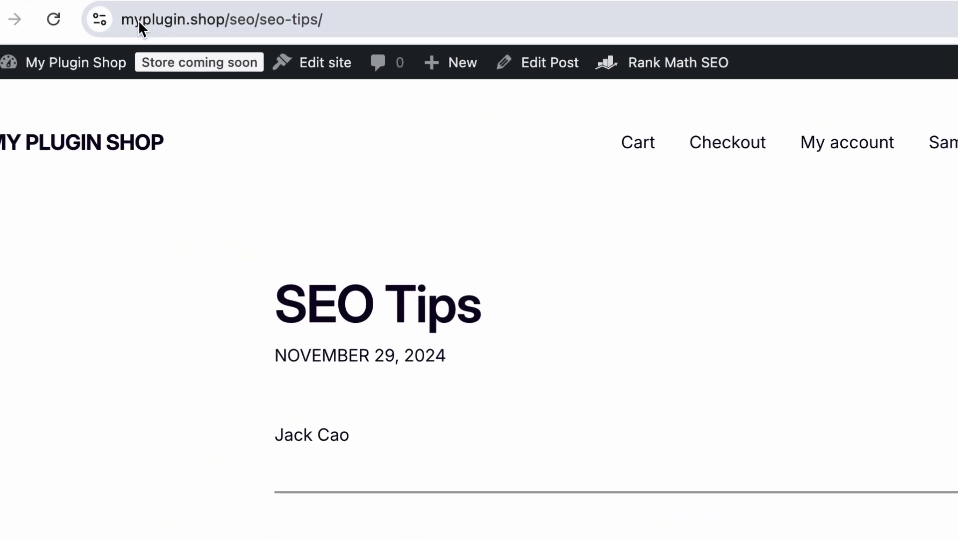
pyautogui.click(71, 18)
pyautogui.click(90, 19)
pyautogui.moveTo(298, 19); pyautogui.dragTo(94, 25)
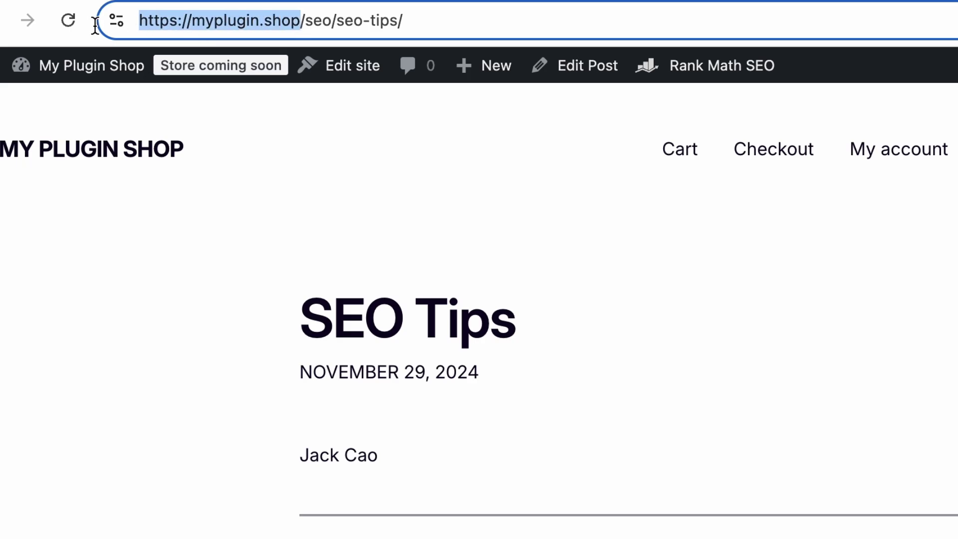
pyautogui.click(329, 20)
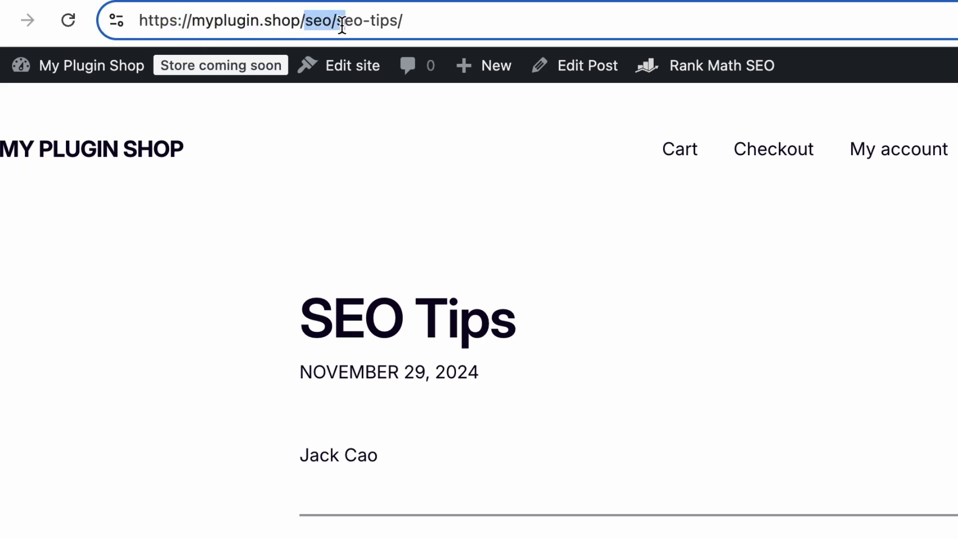
pyautogui.click(341, 25)
pyautogui.moveTo(337, 23); pyautogui.dragTo(513, 35)
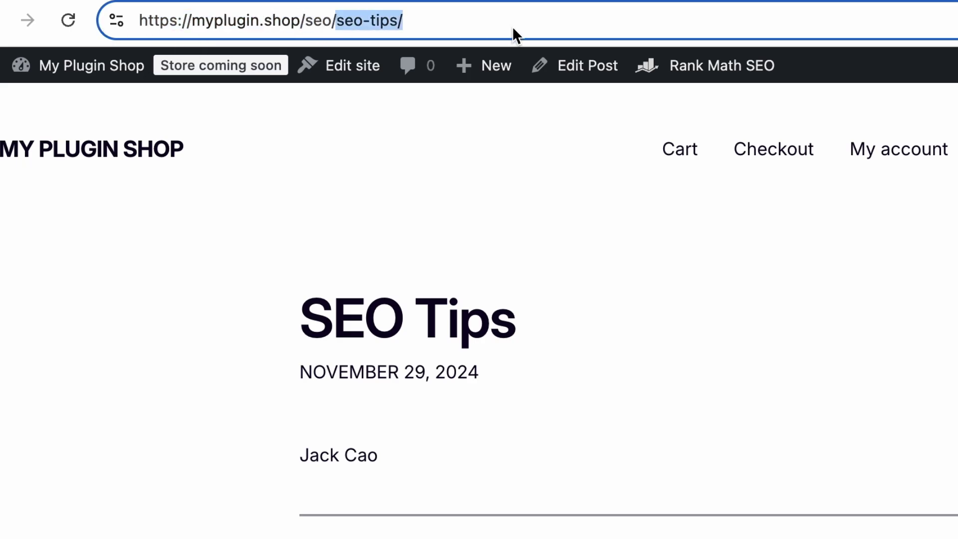